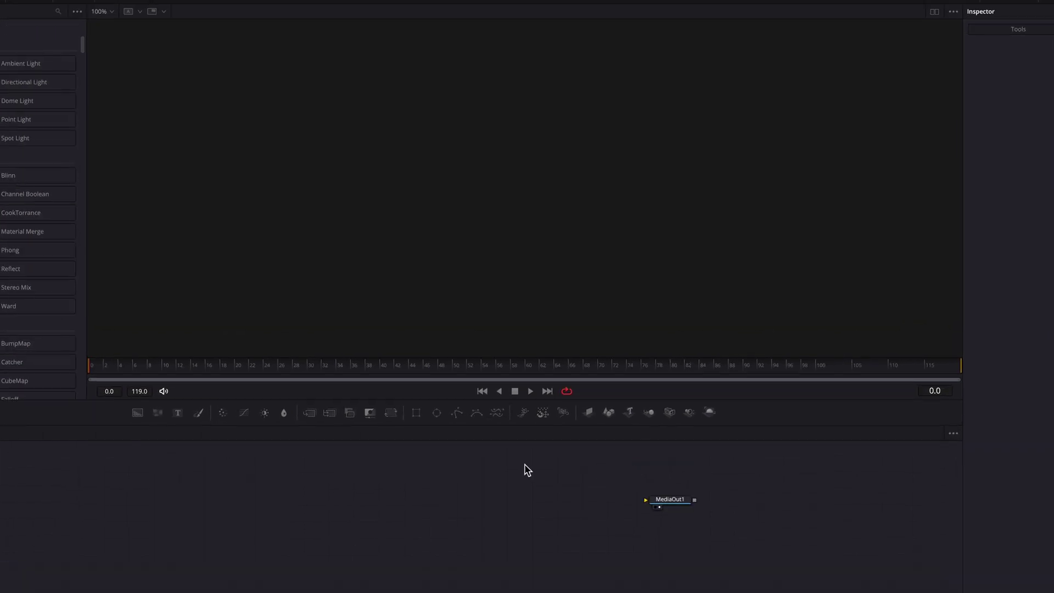
Add a Text node feeding MediaOut1 that reads 'COOL TITLE' / 'ANIMATION' on two lines.
left_click_drag(176, 420, 646, 503)
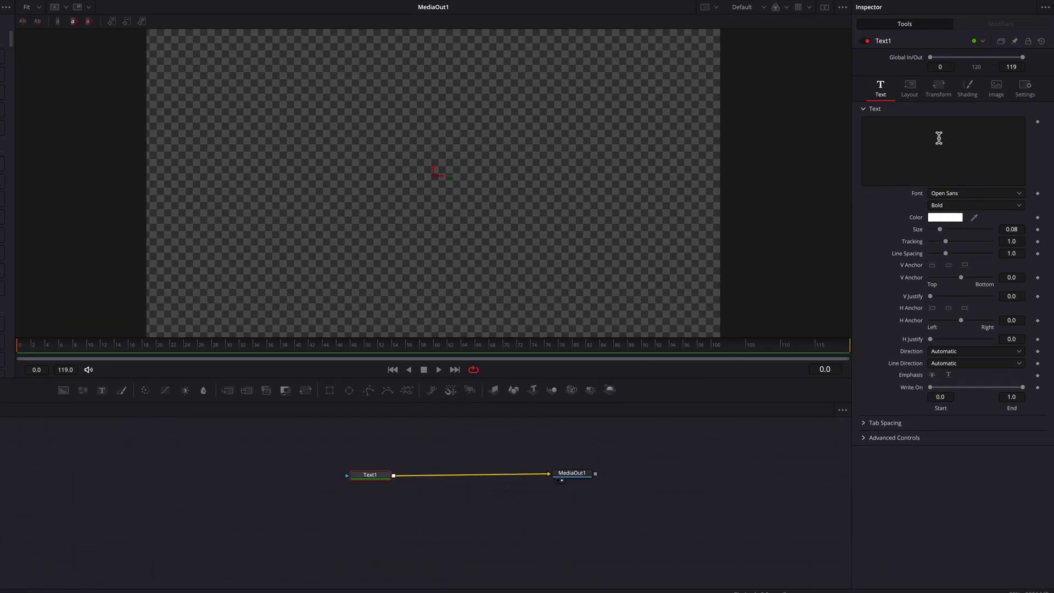
left_click(1043, 161)
type("COOL TITLE")
key("Return")
type("ANIMATION")
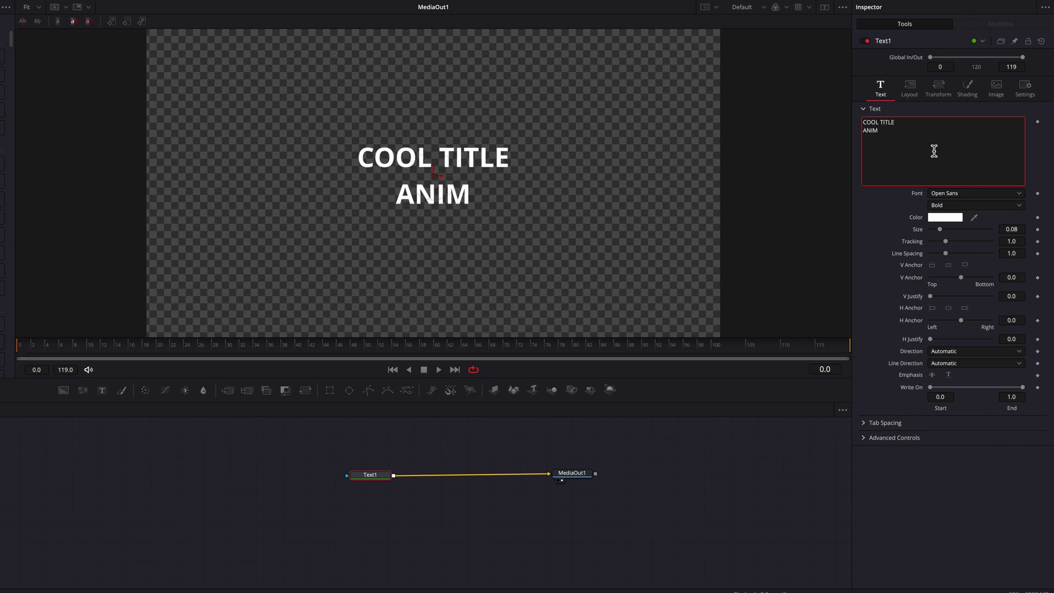
Set the title font to Impact and raise its size to about 0.14.
left_click(990, 195)
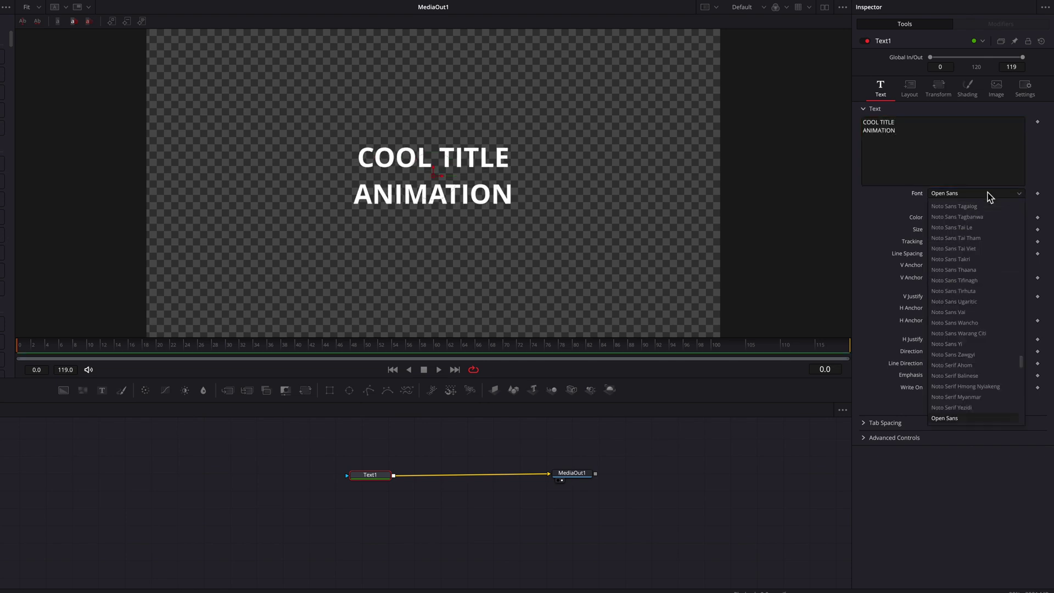
scroll(984, 210, "up", 5)
left_click(982, 231)
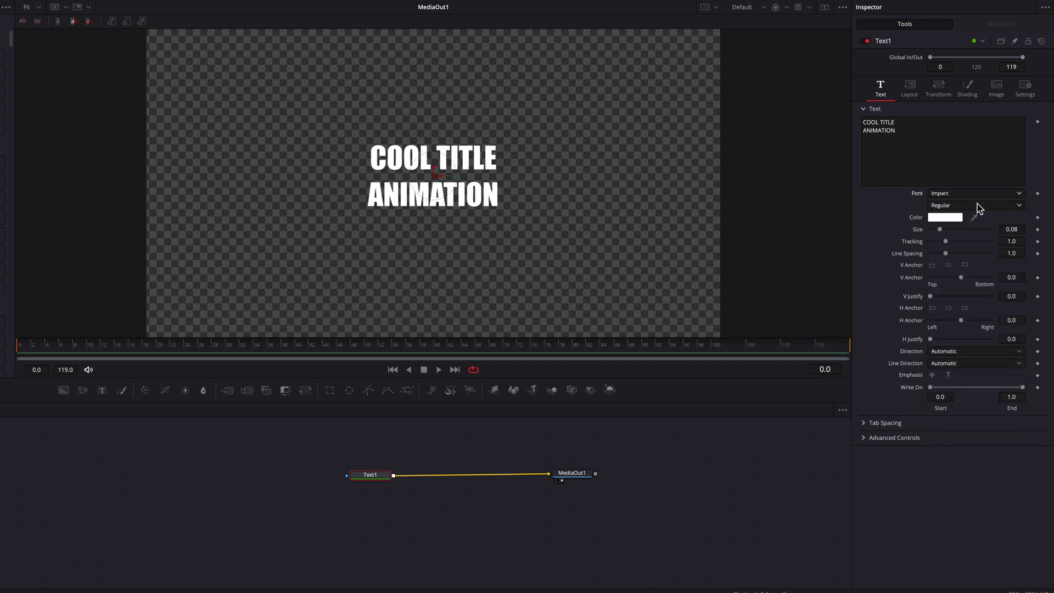
left_click_drag(1010, 229, 1040, 229)
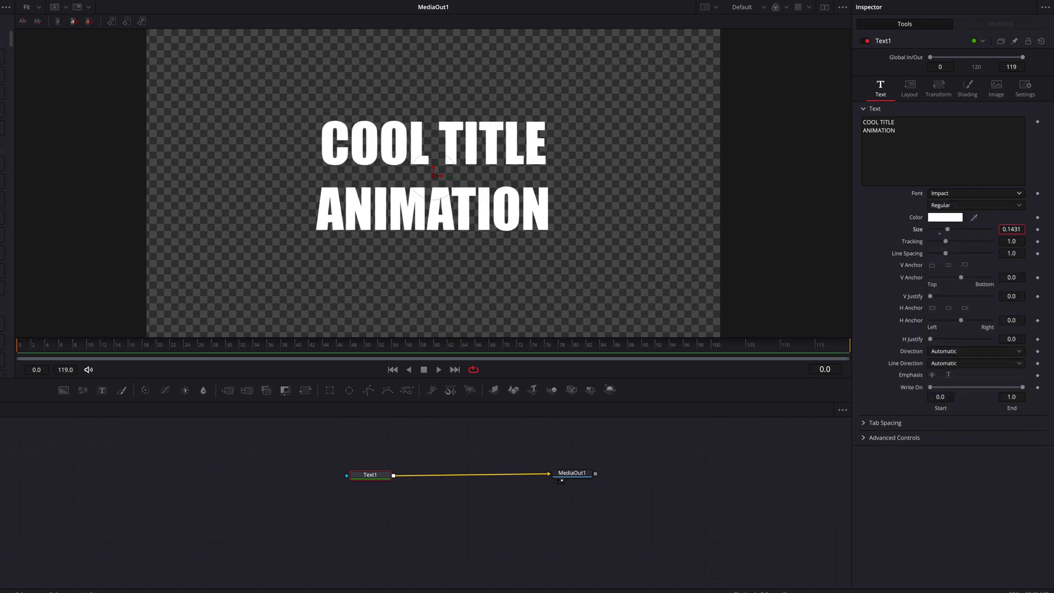
Apply transforms to Lines and set Shear X to -0.133 and Shear Y to -0.07.
left_click(939, 94)
left_click(970, 122)
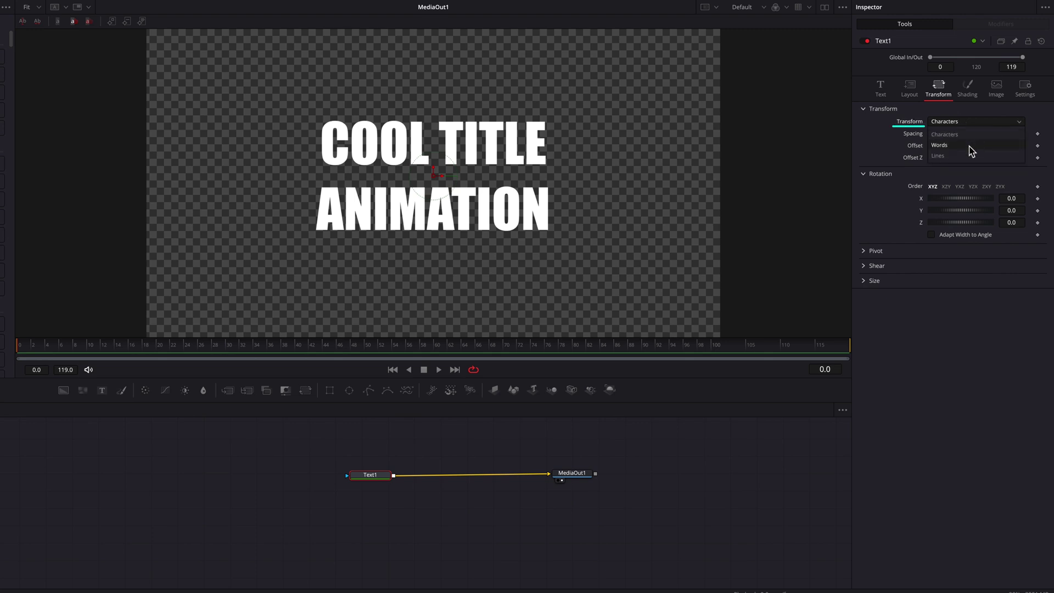
left_click(970, 156)
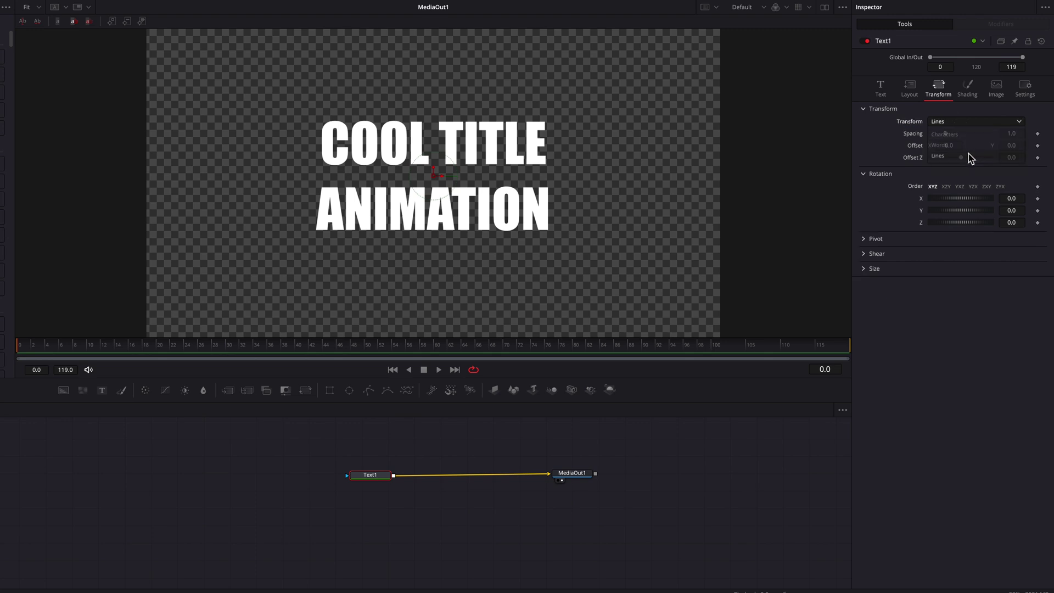
left_click(865, 255)
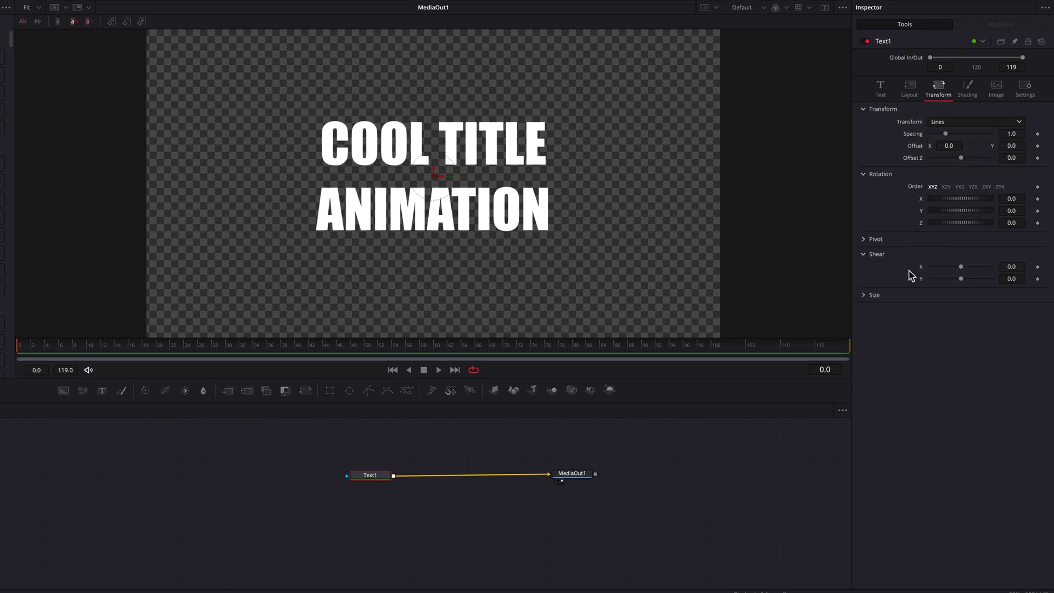
left_click_drag(1024, 266, 1006, 278)
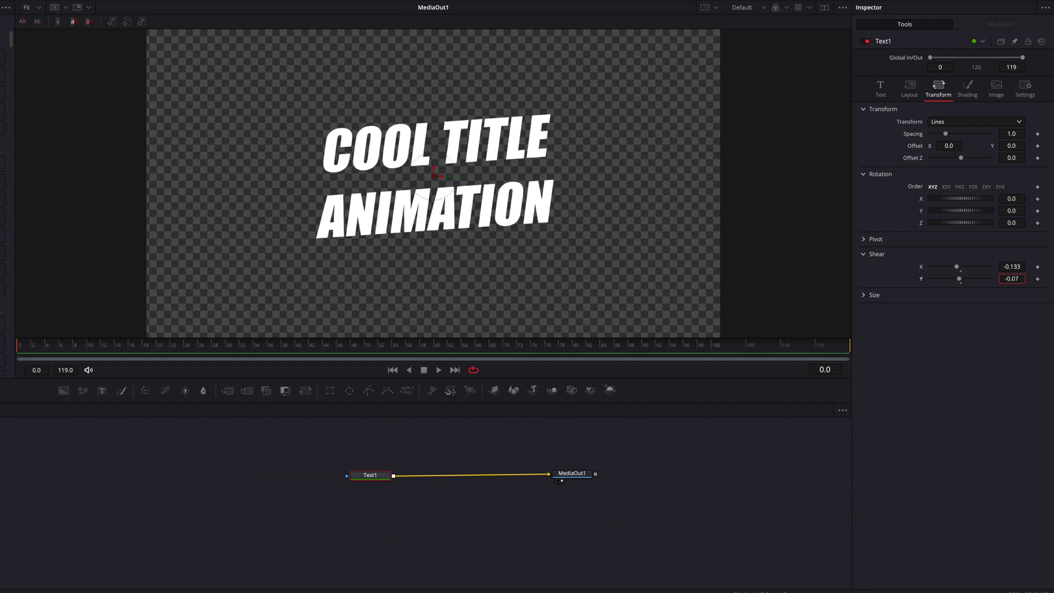
left_click_drag(1006, 278, 1006, 278)
Give the title letters a yellow fill colour.
left_click(967, 93)
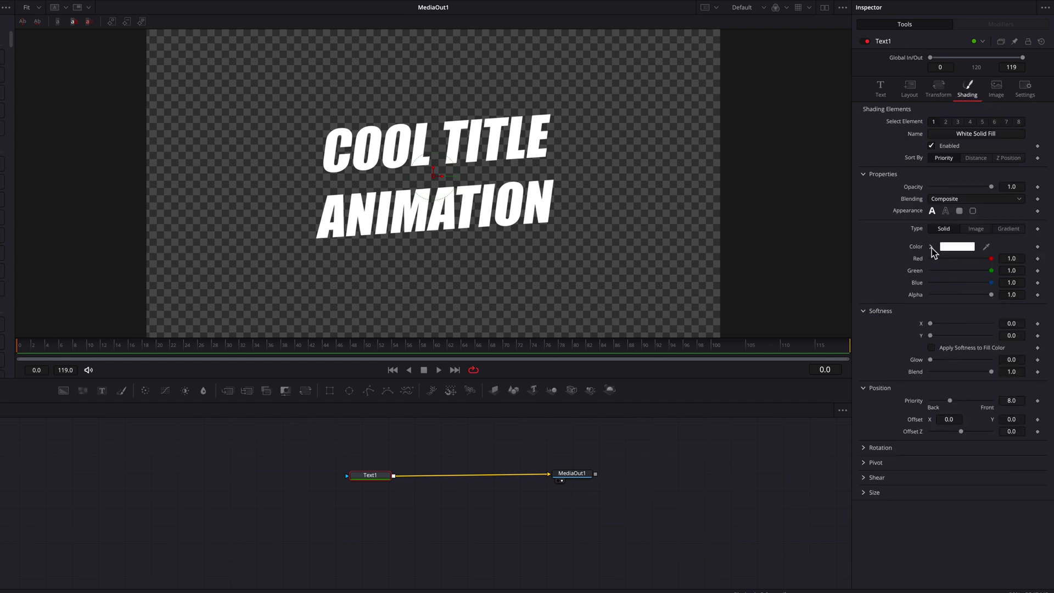
left_click(931, 247)
left_click_drag(1018, 271, 1018, 272)
left_click(997, 255)
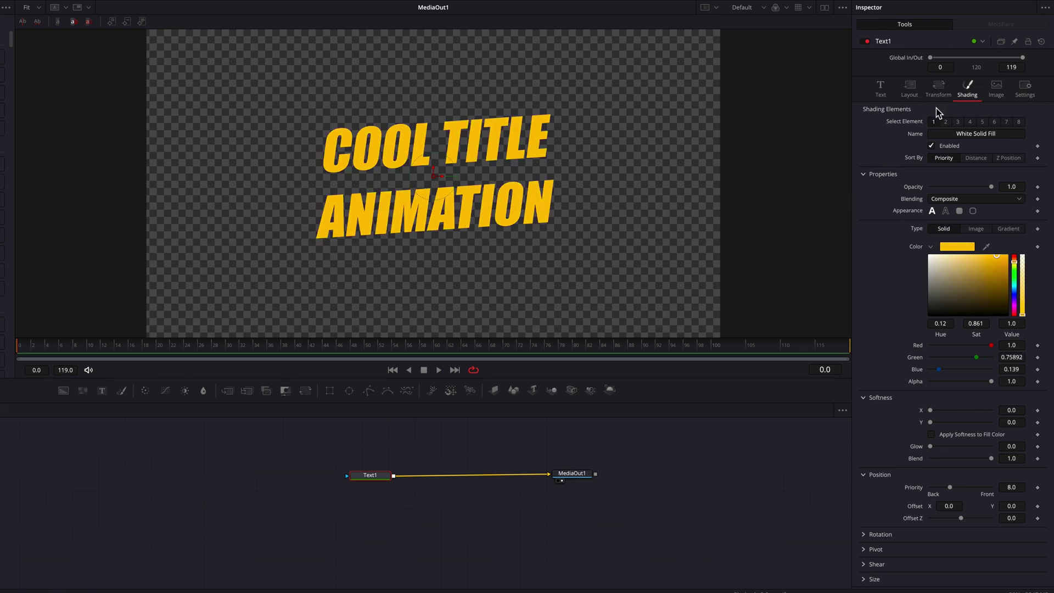
Enable the second shading element as a black outline with thickness about 0.0622.
left_click(946, 123)
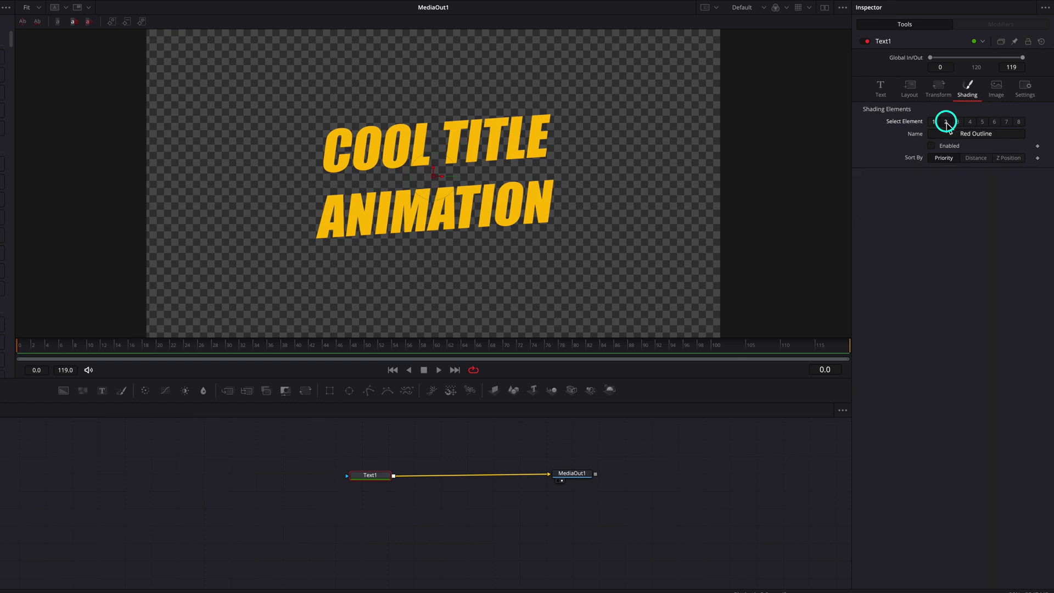
left_click(932, 146)
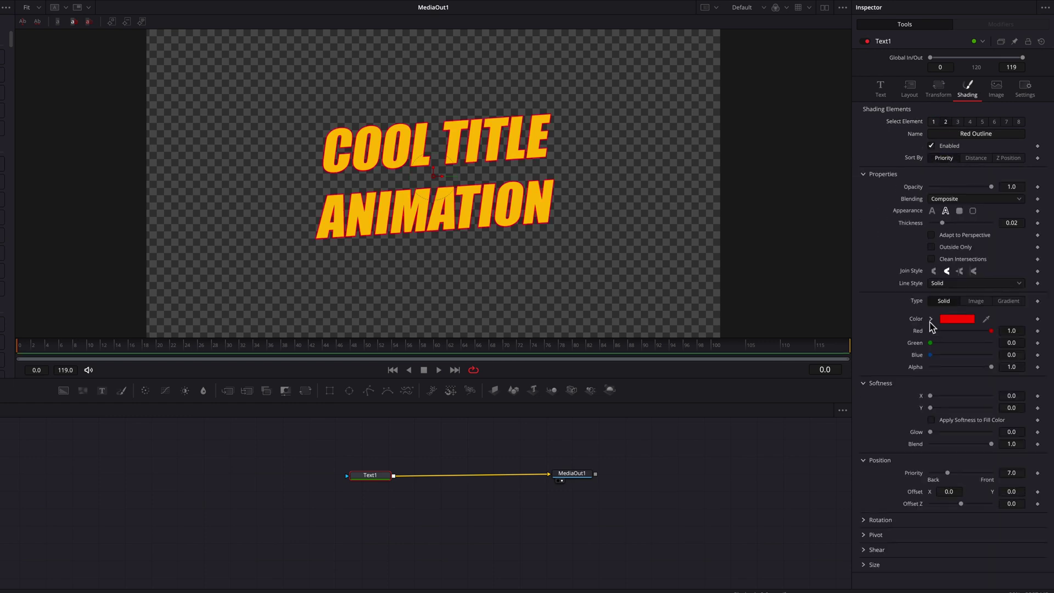
left_click(931, 320)
left_click_drag(940, 368, 931, 385)
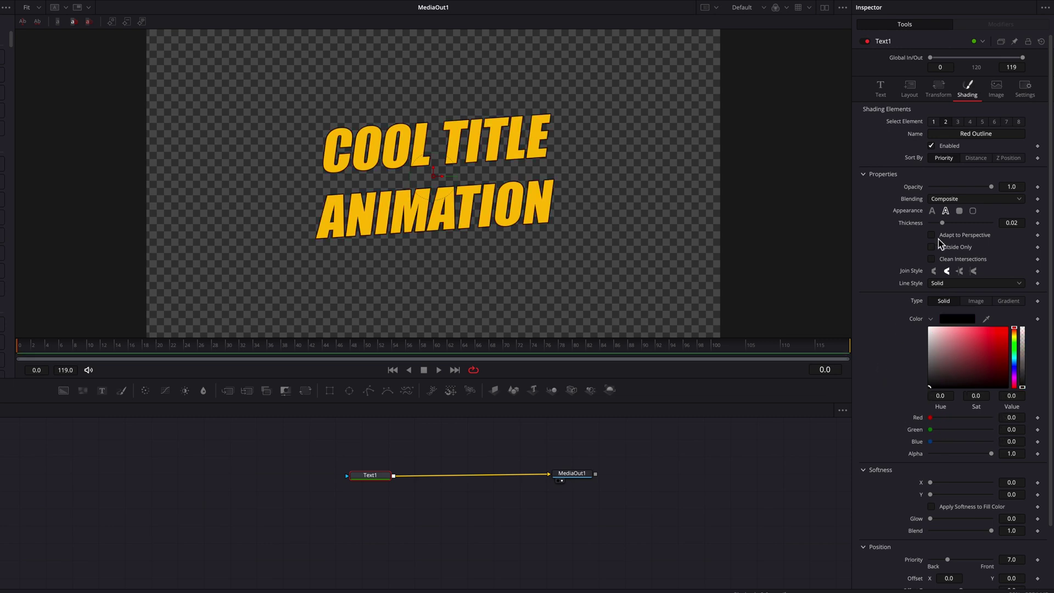
left_click_drag(945, 225, 971, 225)
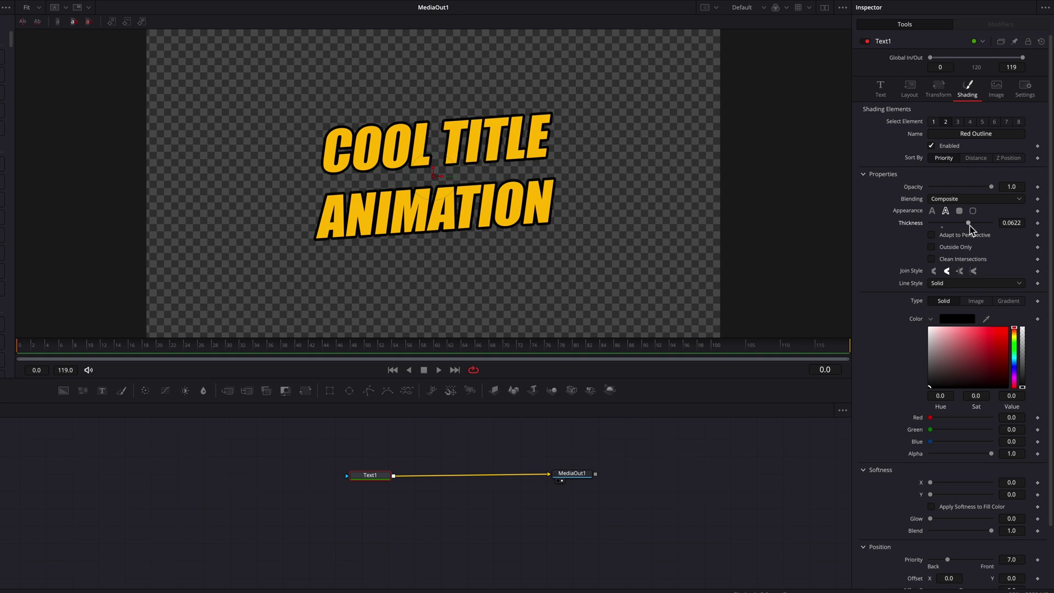
left_click(881, 88)
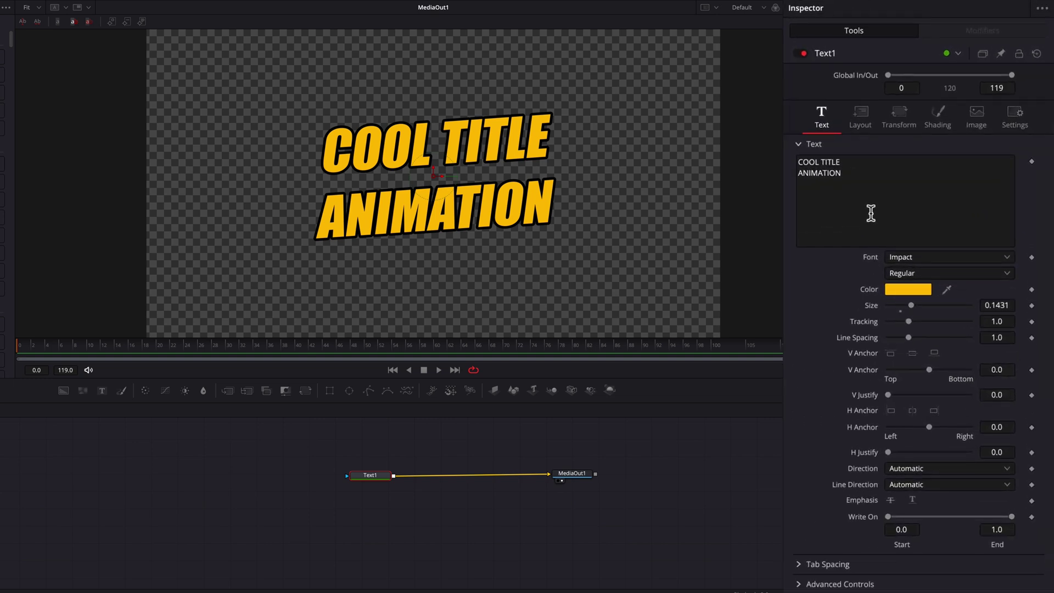
Add Character Level Styling to the title text and show its modifier settings.
left_click(880, 181)
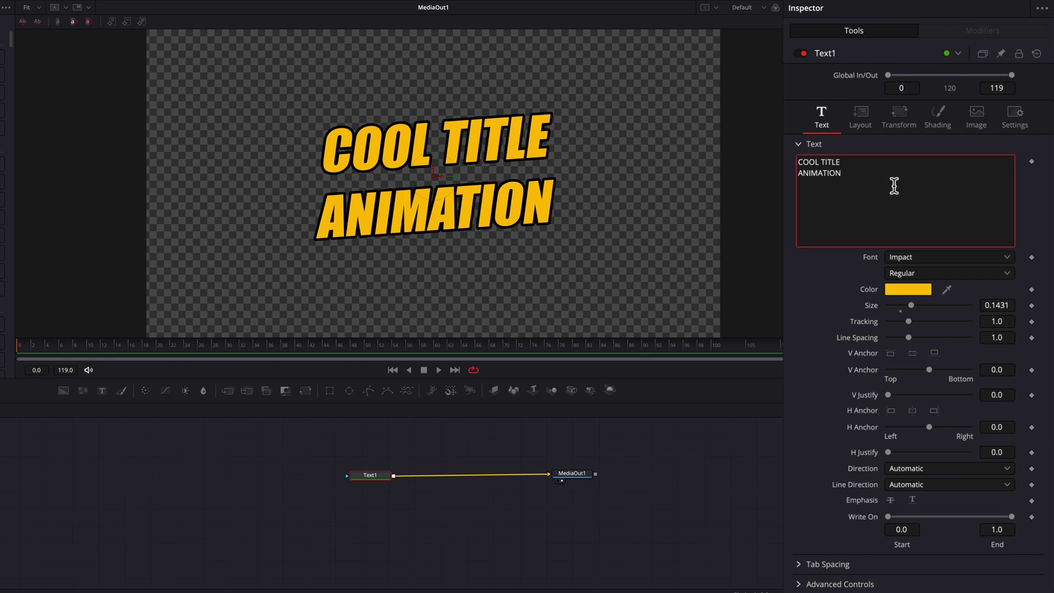
right_click(890, 178)
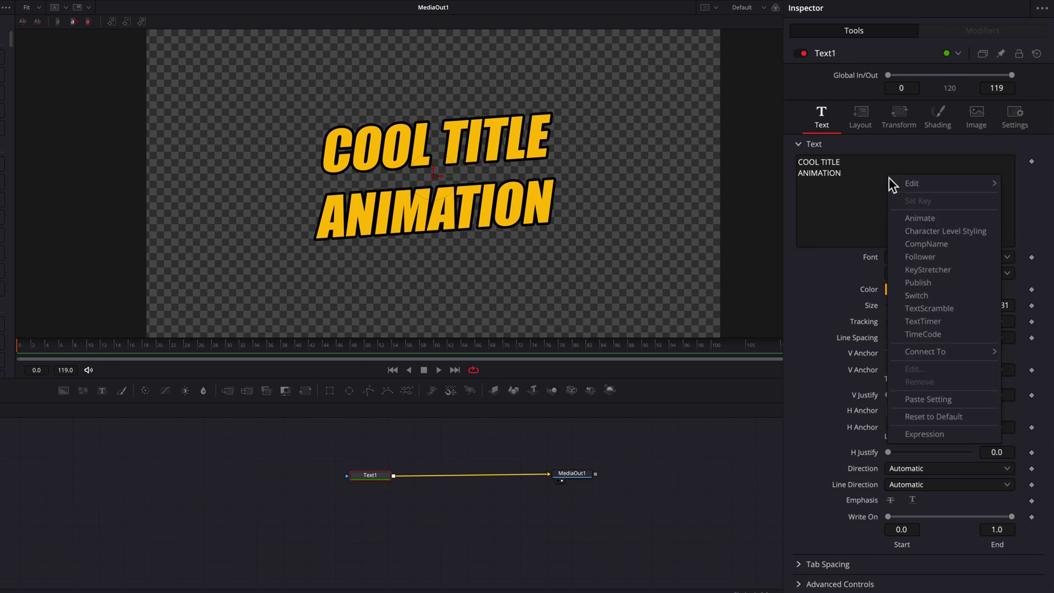
left_click(945, 231)
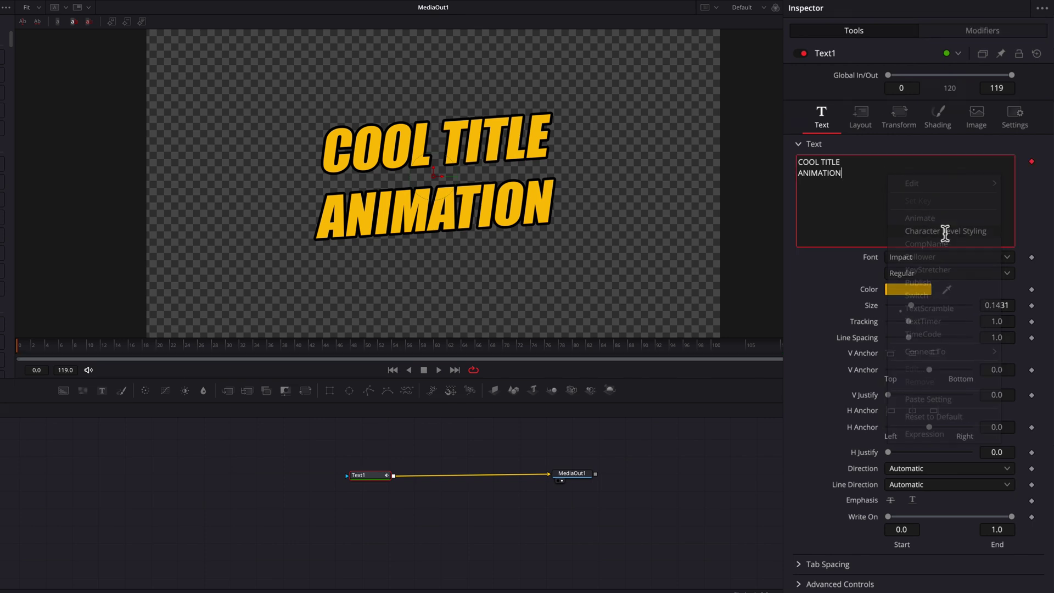
left_click(966, 31)
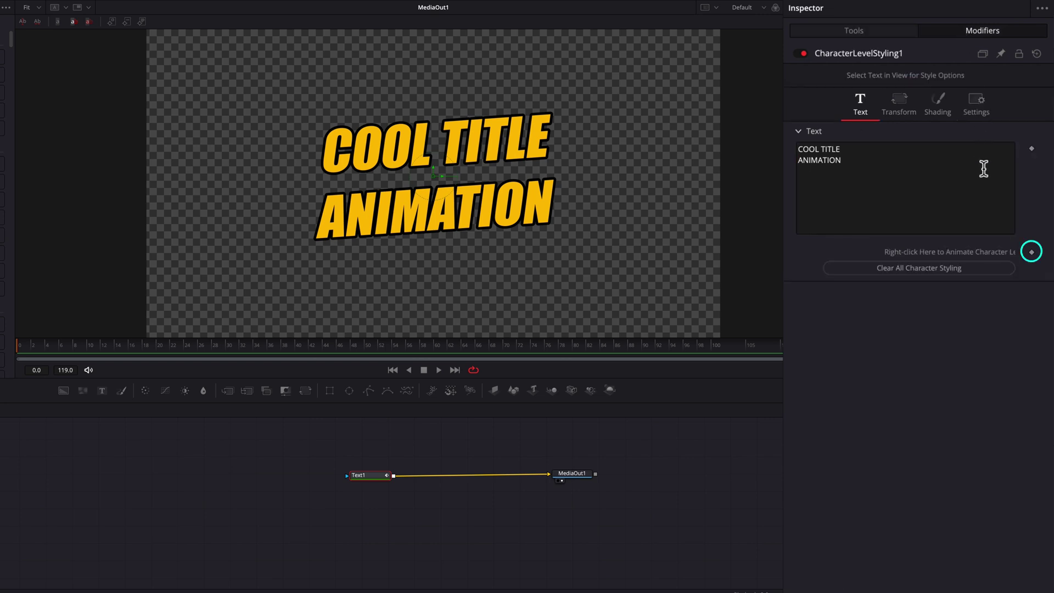
Set a starting styling keyframe and shift COOL TITLE left to Offset X -0.274.
left_click(1032, 252)
left_click_drag(232, 101, 595, 149)
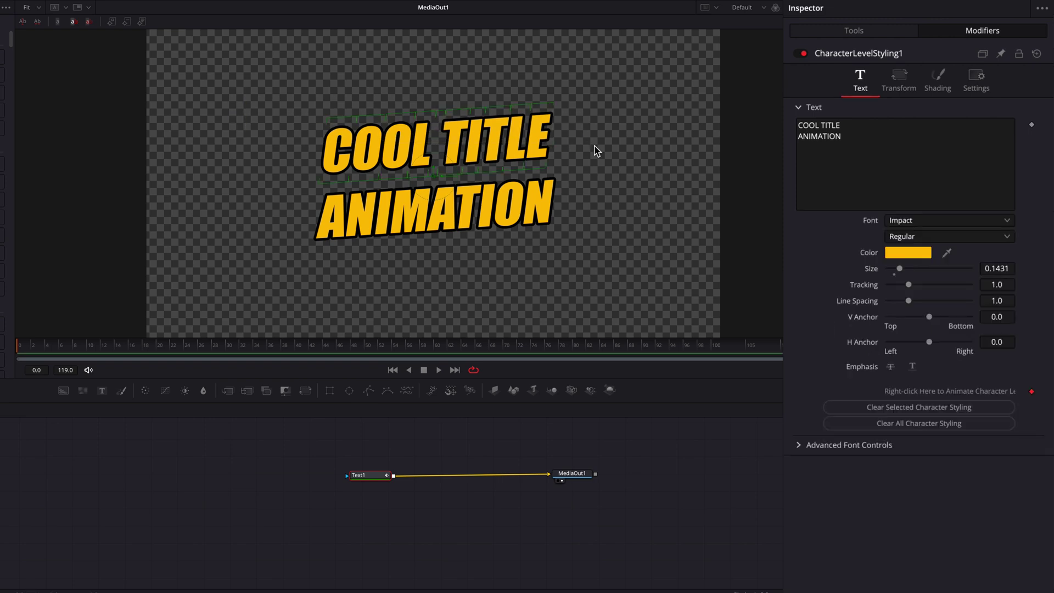
left_click(897, 87)
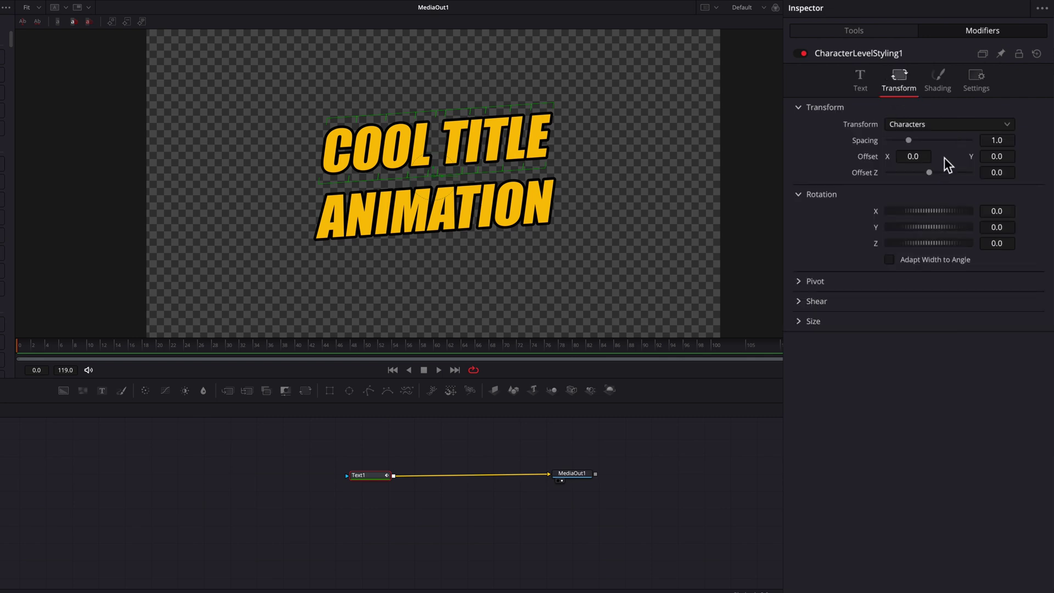
left_click_drag(923, 156, 879, 157)
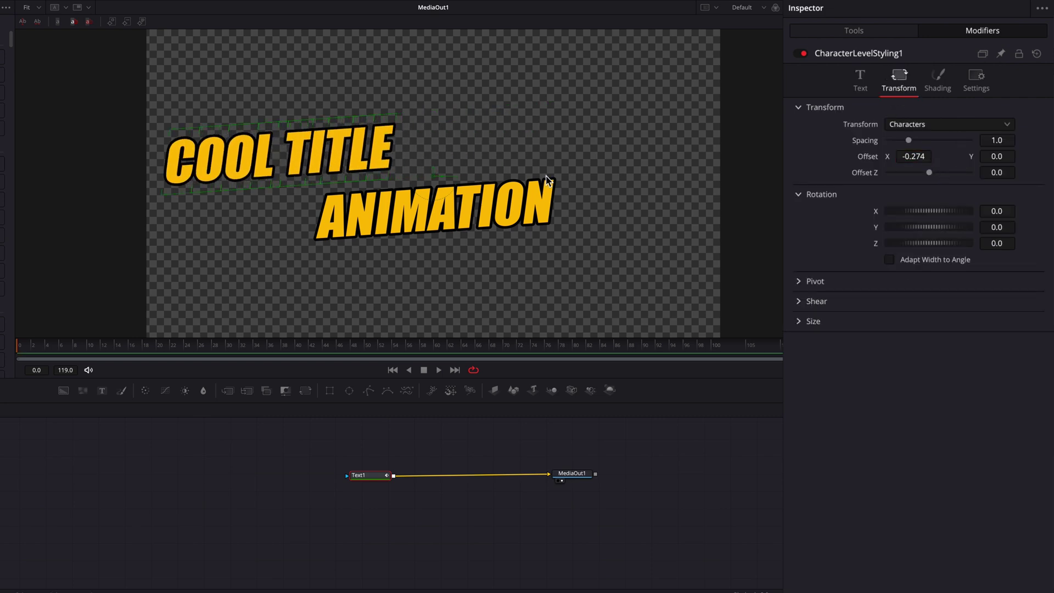
Shift ANIMATION right to Offset X 0.264 and move the playhead to frame 17.
left_click_drag(587, 241, 316, 199)
left_click_drag(914, 156, 1000, 157)
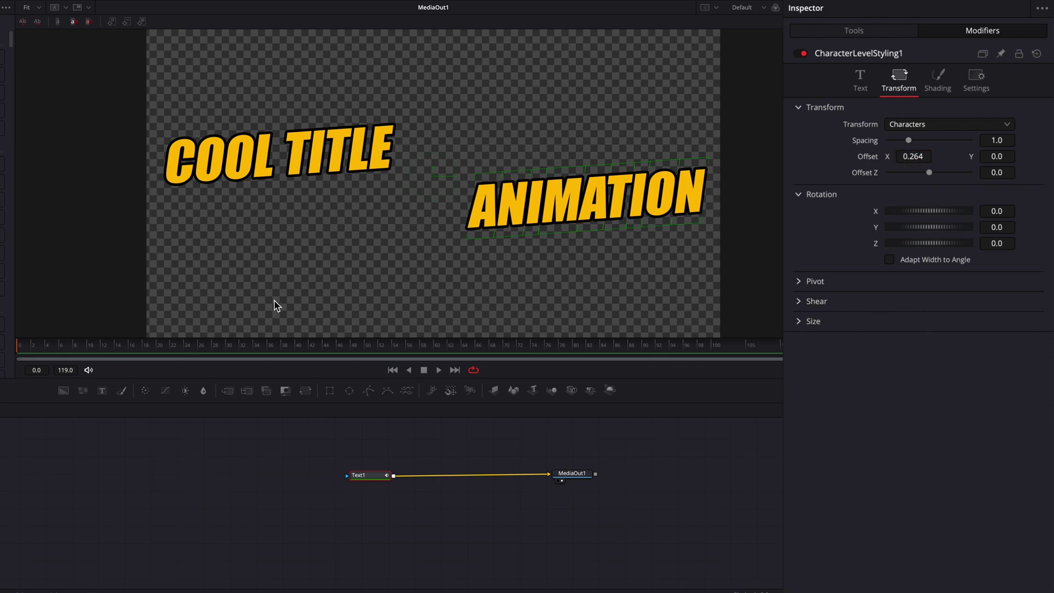
left_click(114, 349)
left_click_drag(141, 355, 145, 352)
left_click(865, 84)
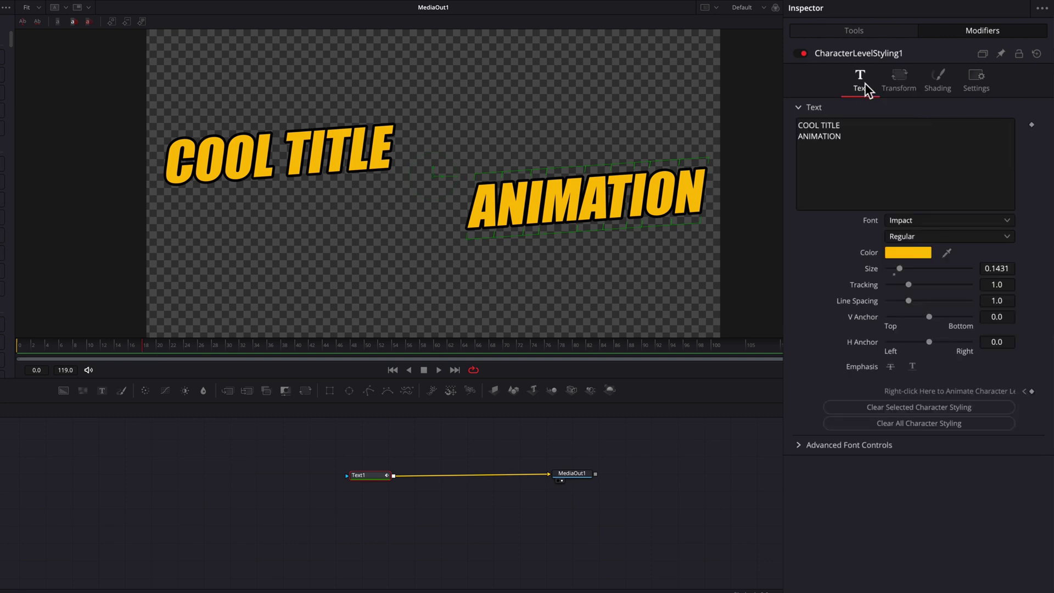
Add a second styling keyframe and set ANIMATION's Offset X to 0.
left_click(1032, 392)
left_click(894, 86)
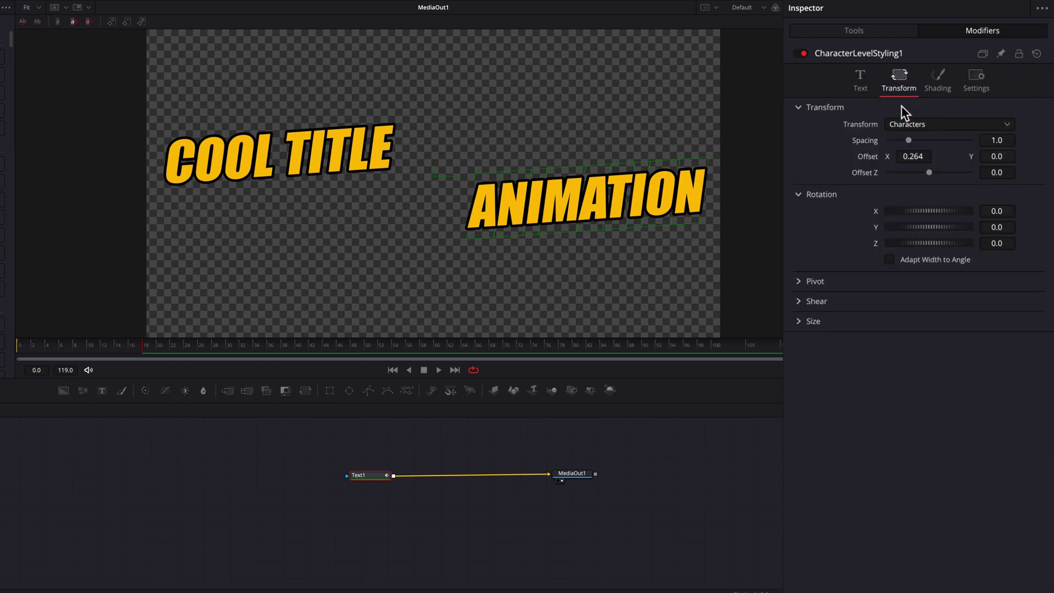
left_click(916, 158)
type("0")
key("Tab")
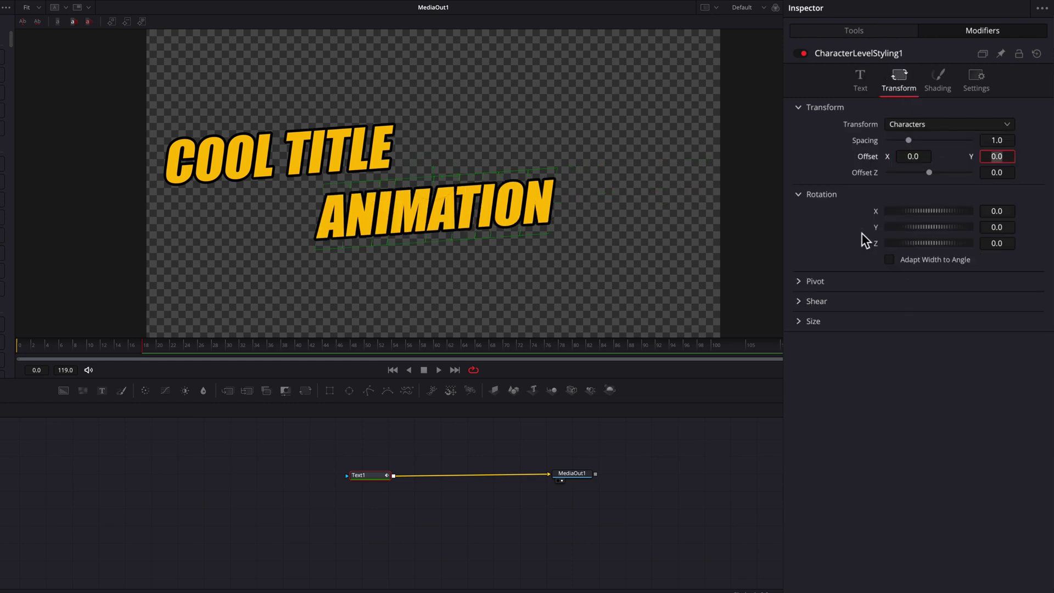
Try Offset X 0 on COOL TITLE, undo it, and preview the slide-in.
left_click_drag(146, 113, 423, 146)
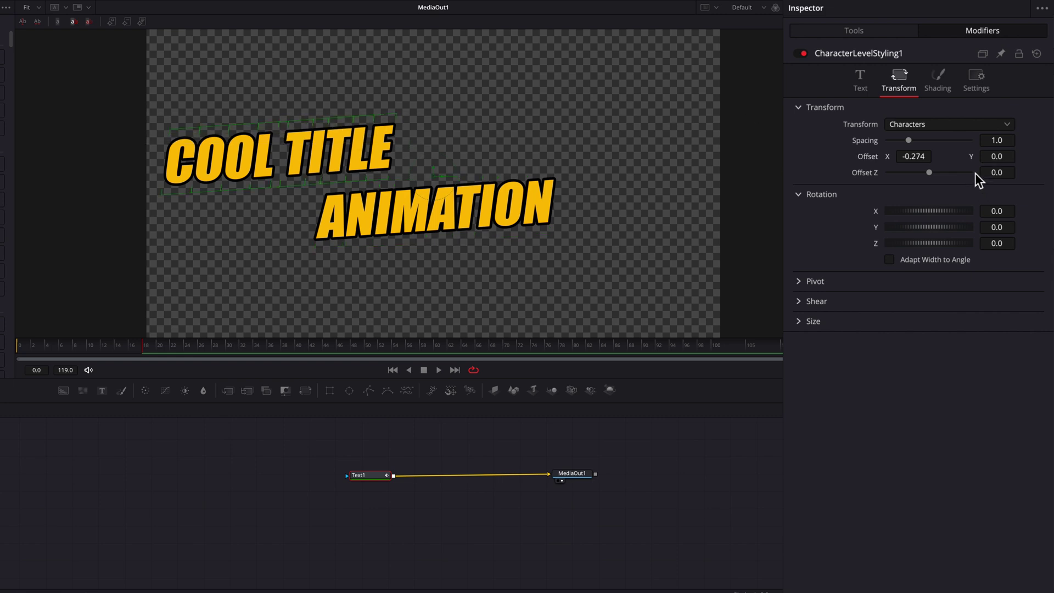
left_click(922, 157)
type("0")
key("Tab")
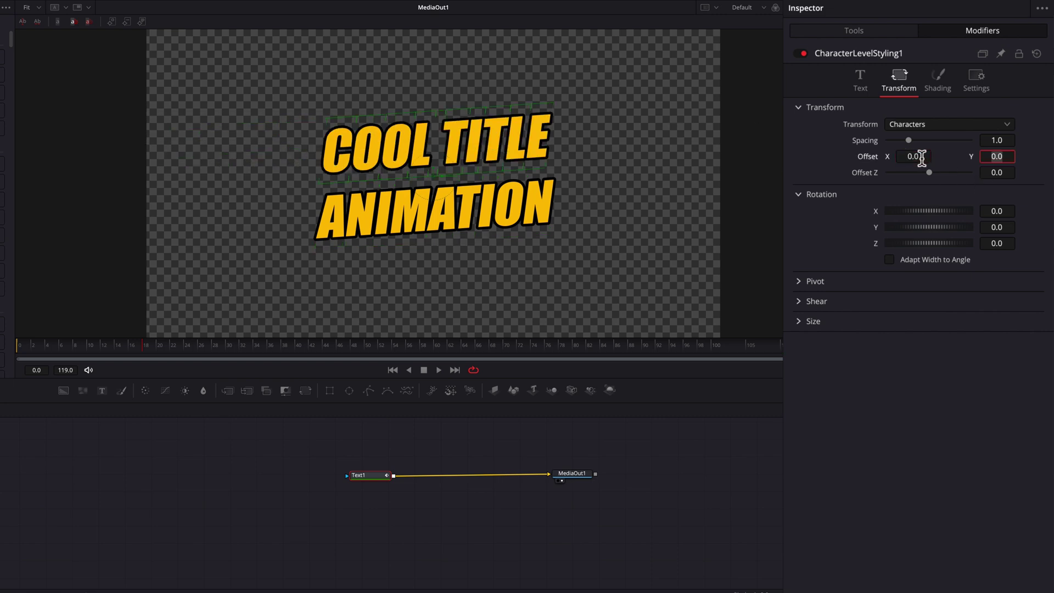
key("ctrl+z")
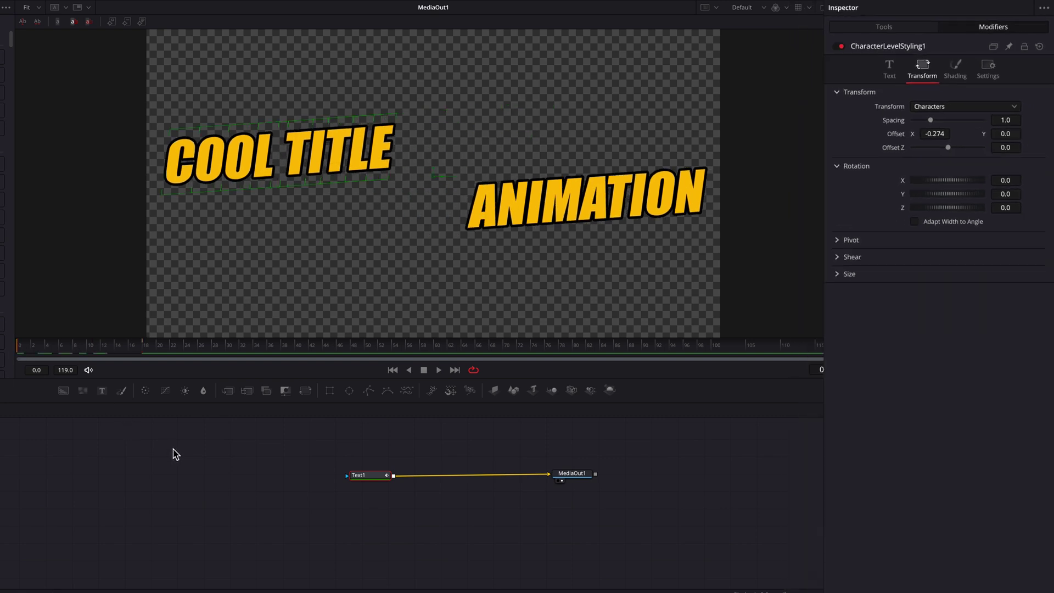
key("space")
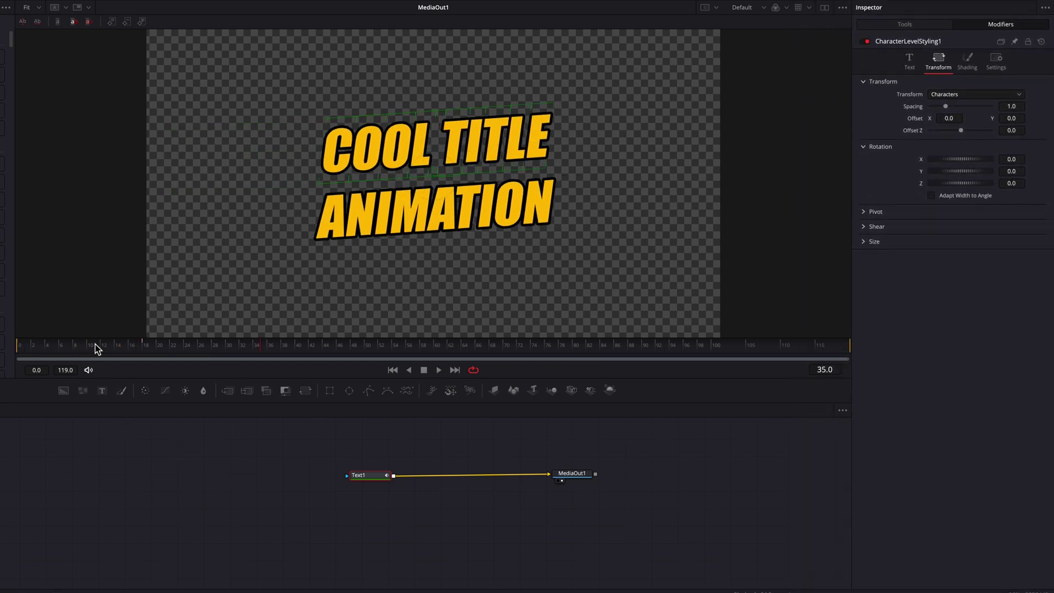
left_click(97, 345)
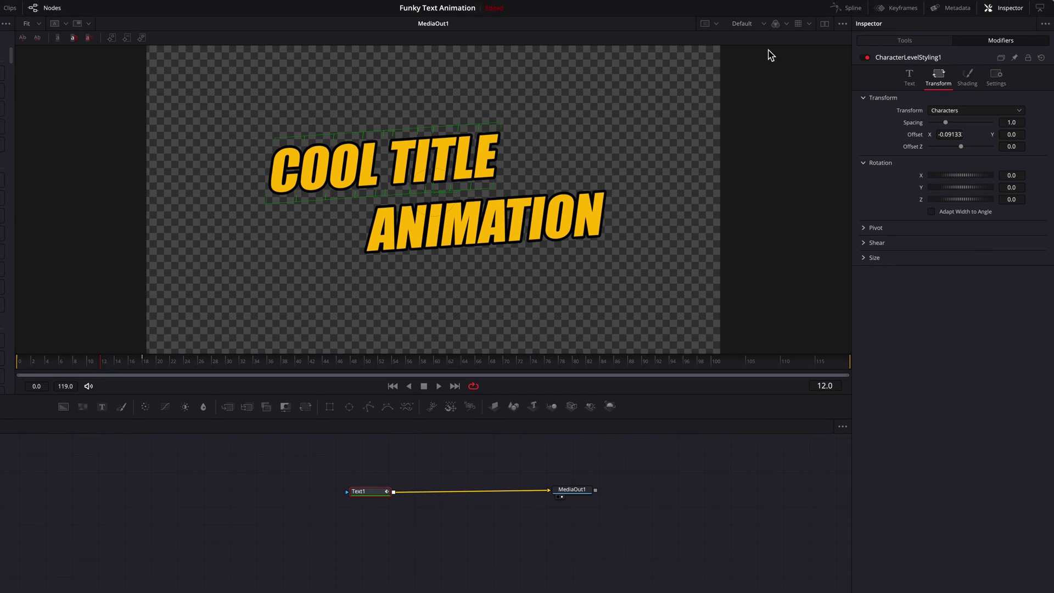
Show the Styled Text offset curve in the Spline editor and smooth both keyframes.
left_click(852, 8)
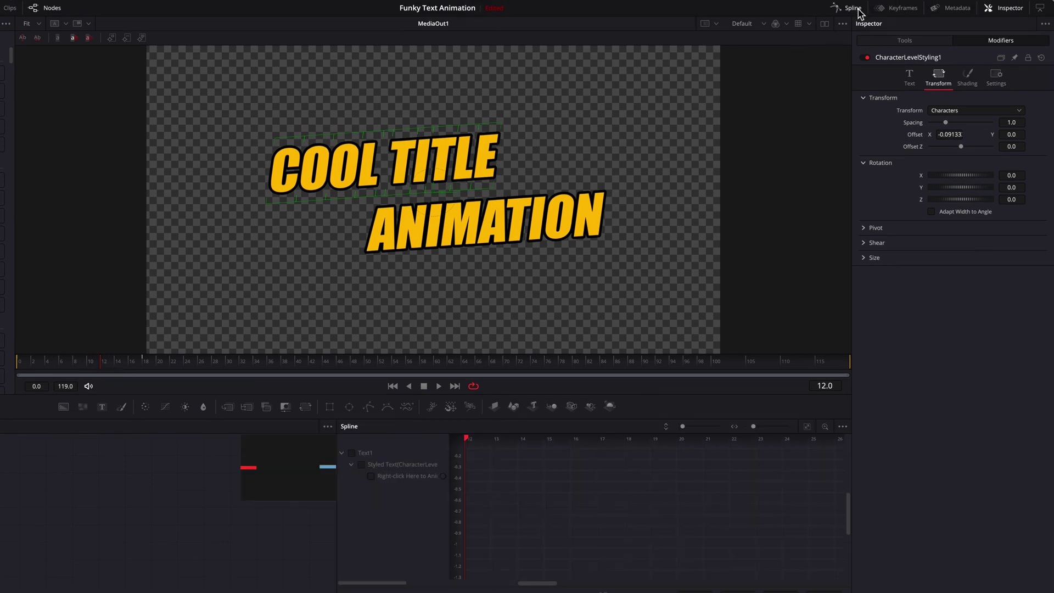
left_click(426, 466)
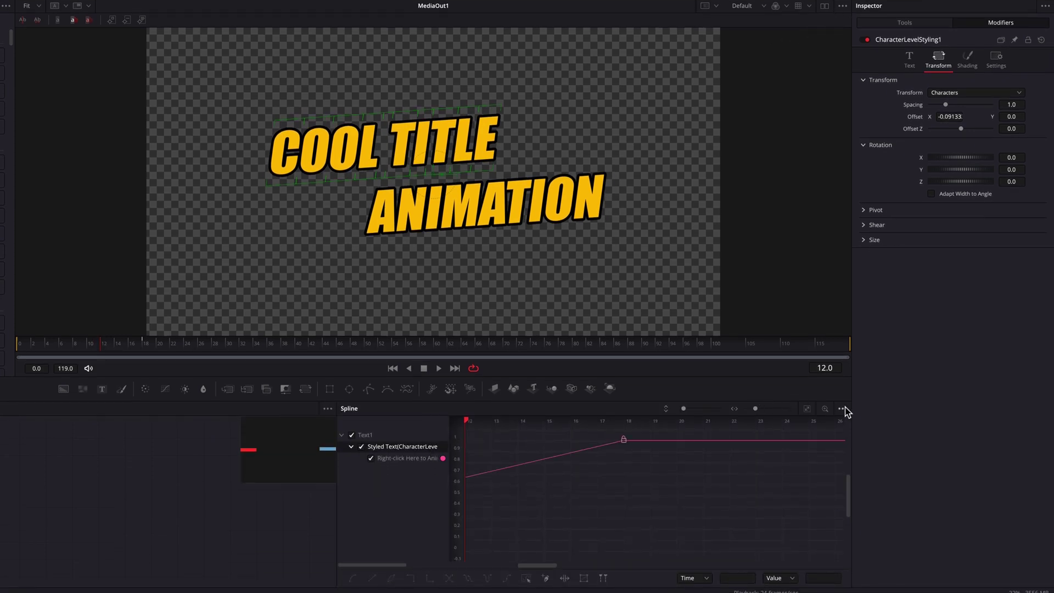
left_click(807, 408)
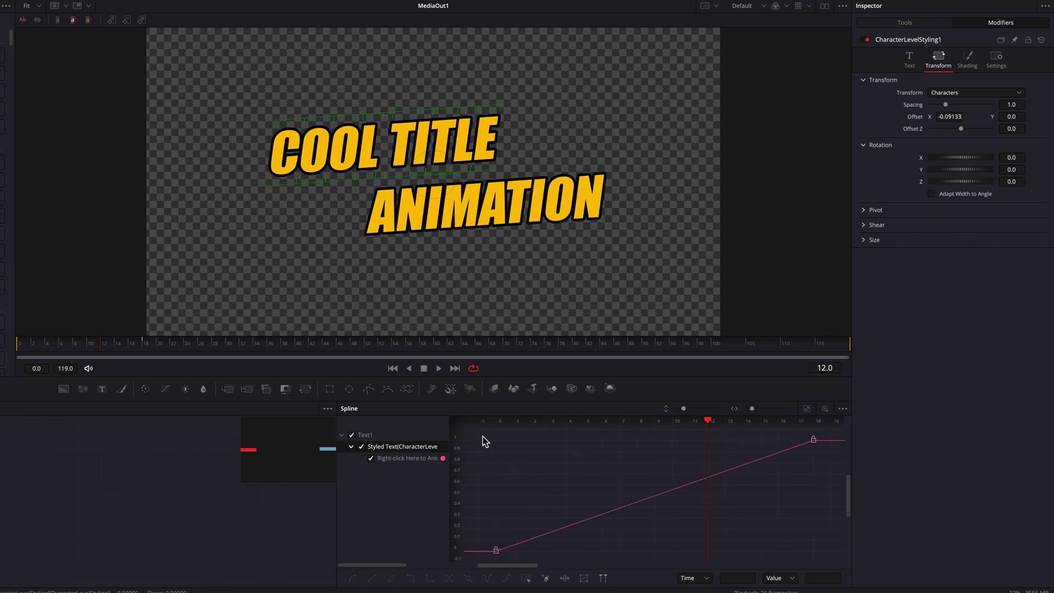
left_click_drag(482, 436, 865, 568)
key("shift+s")
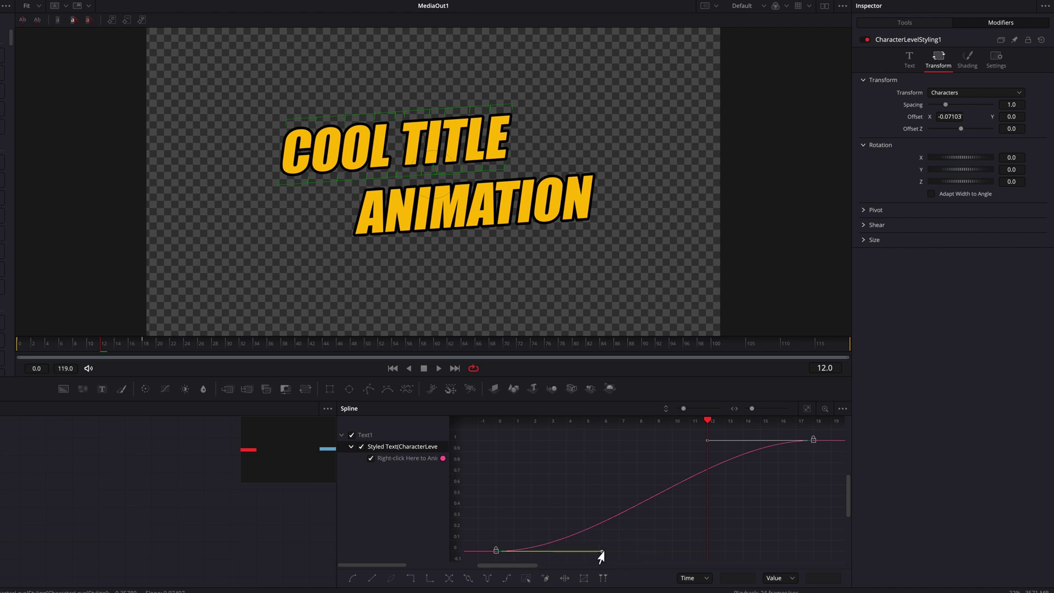
Shape the Bezier handles for a steep start and long ease-out, then play it back.
left_click_drag(602, 551, 558, 454)
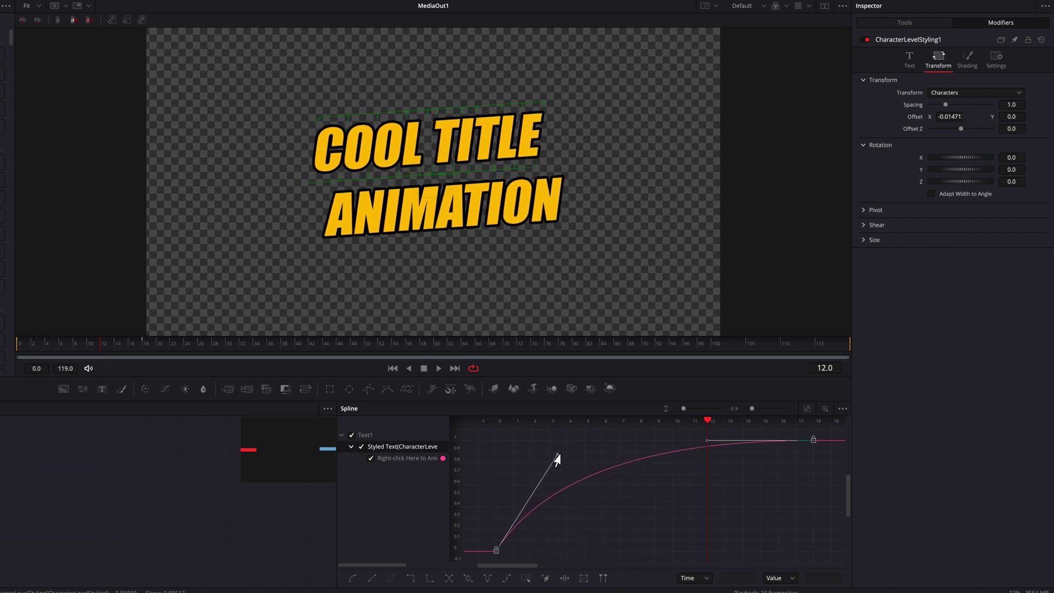
left_click(709, 443)
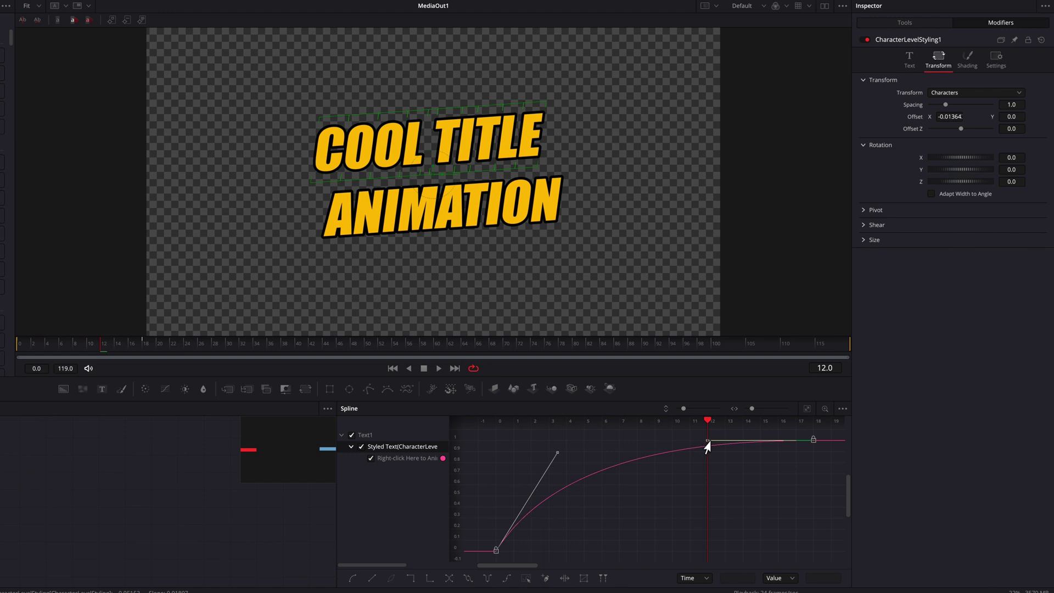
left_click_drag(707, 443, 585, 446)
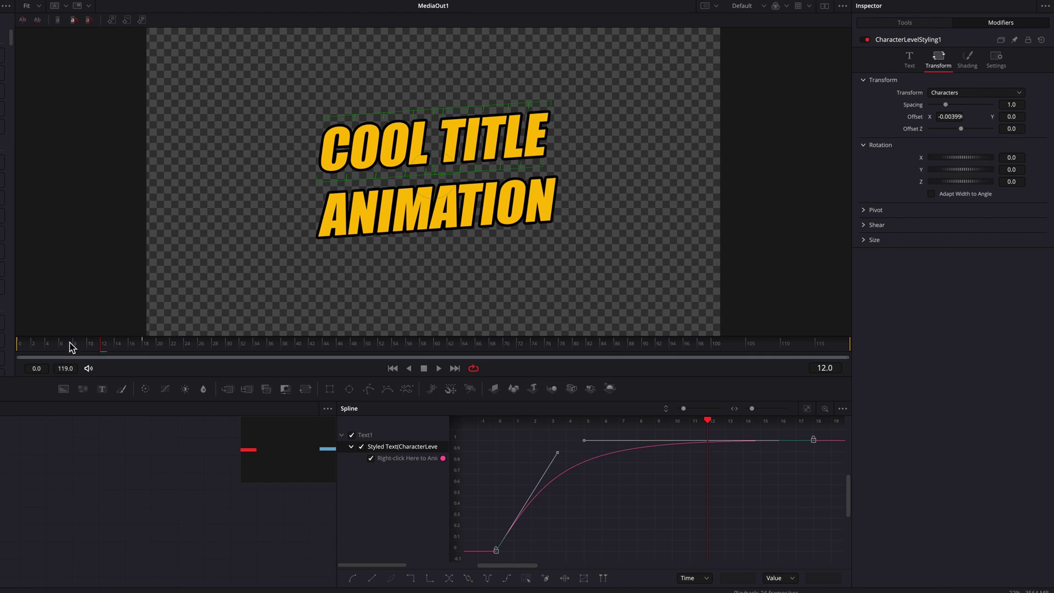
left_click(21, 346)
key("space")
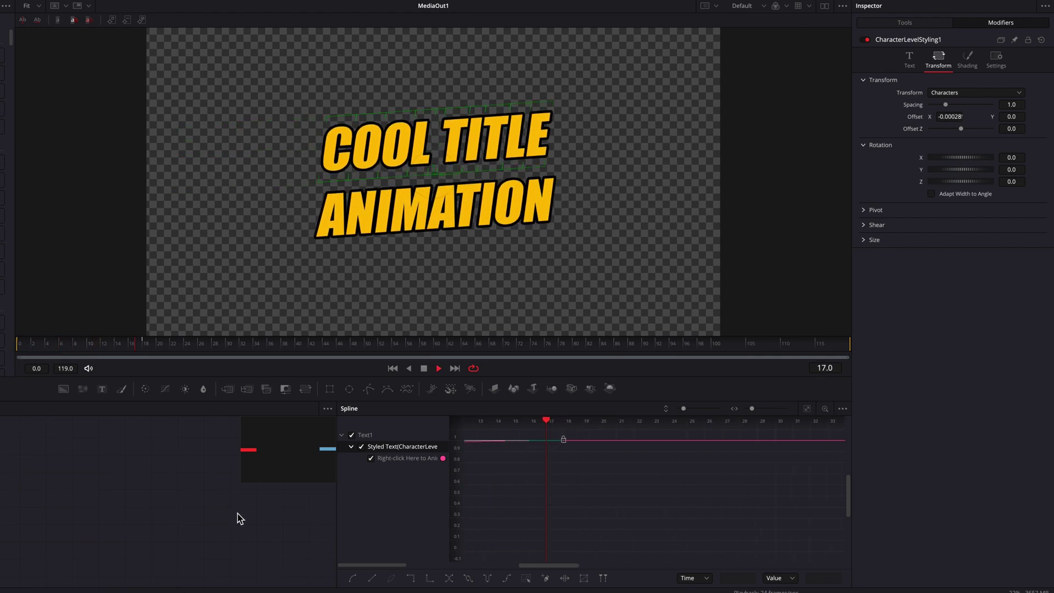
left_click(143, 346)
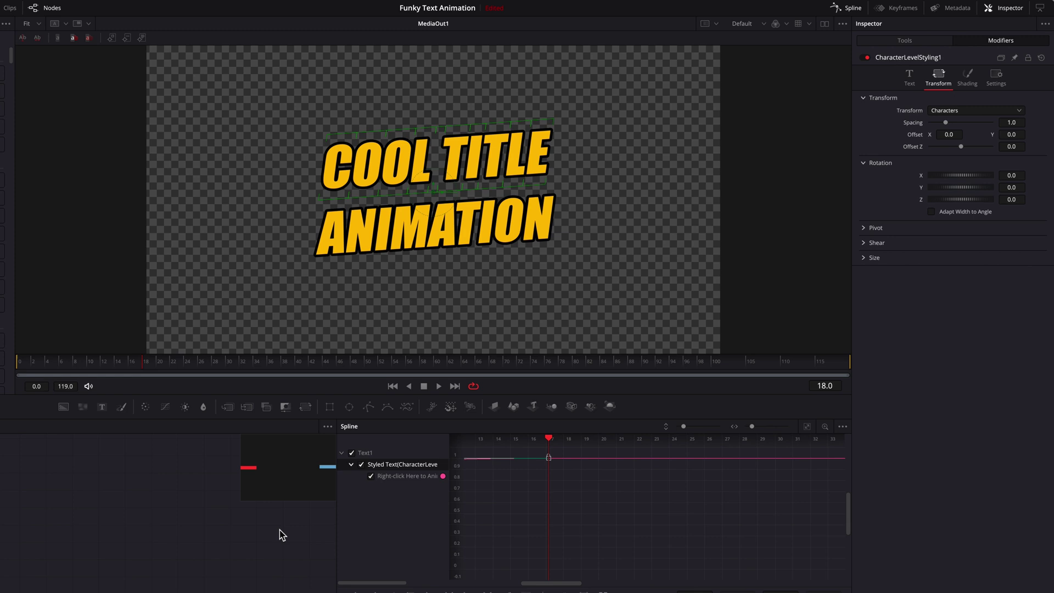
Attach a Follower modifier to the title text.
left_click(850, 9)
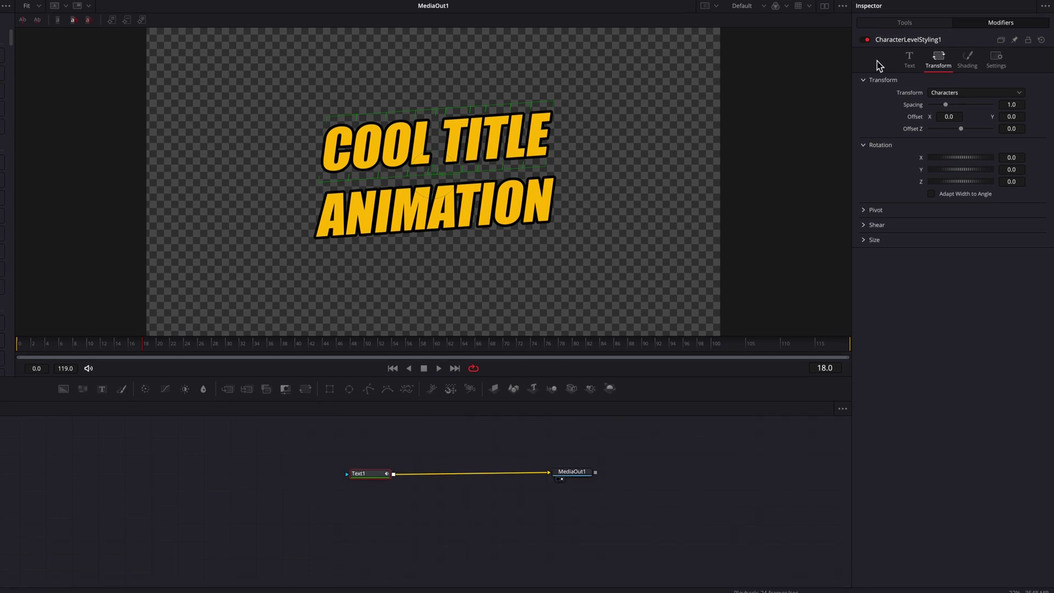
left_click(909, 65)
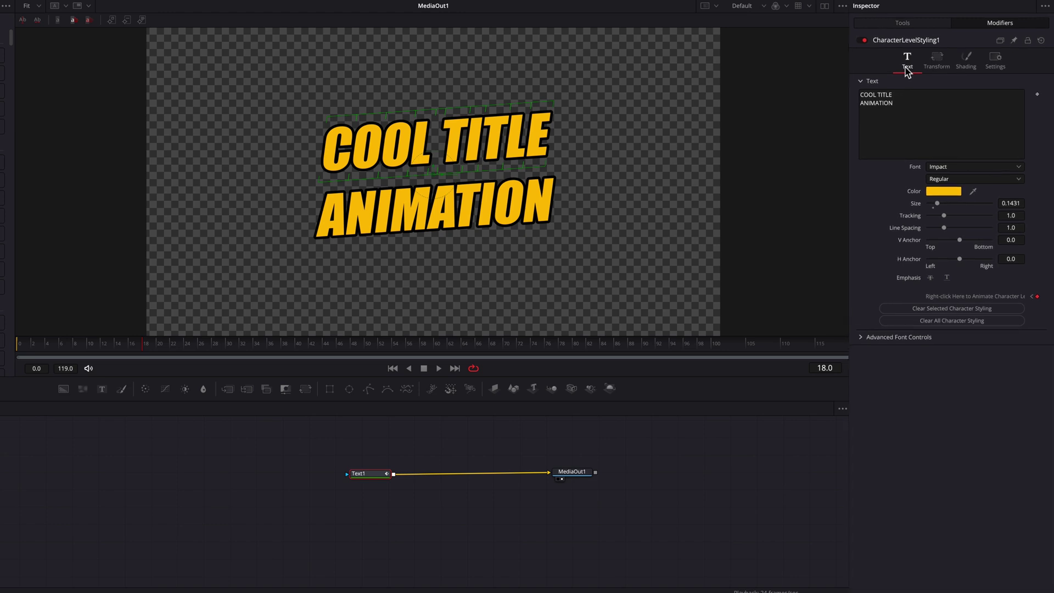
left_click(876, 138)
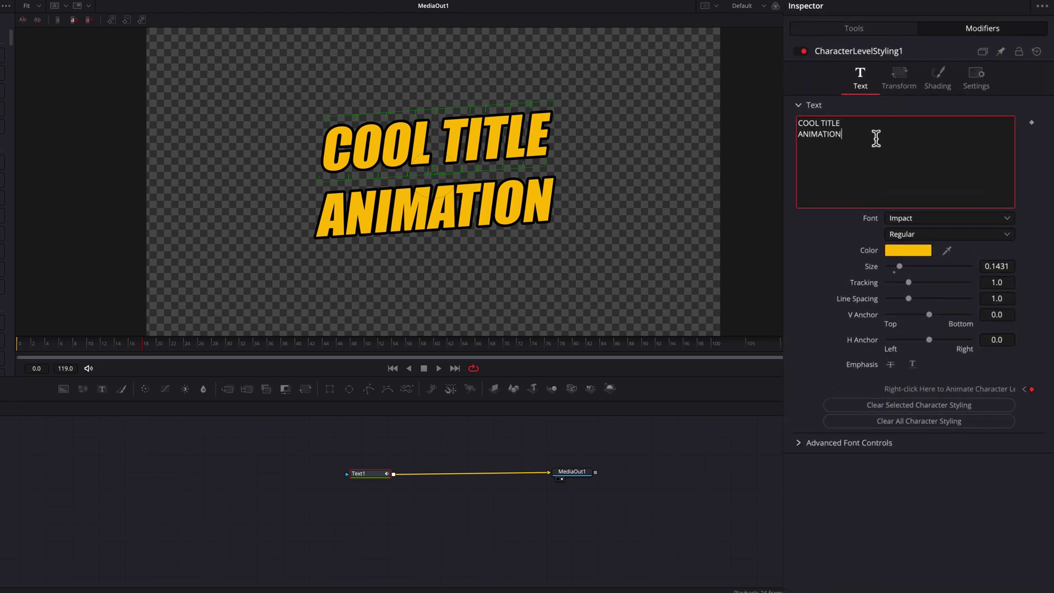
right_click(876, 138)
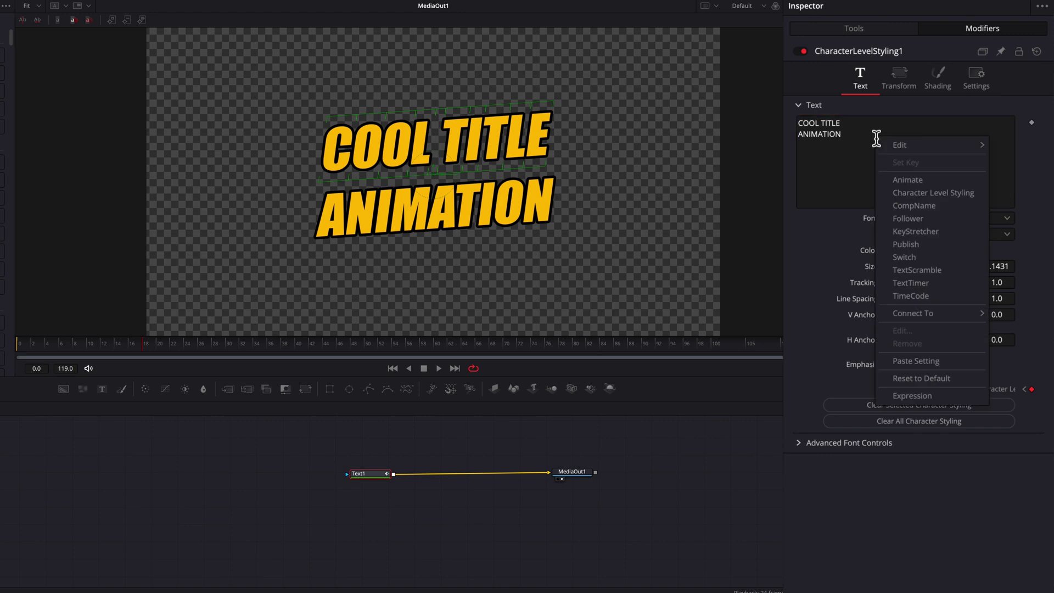
left_click(947, 218)
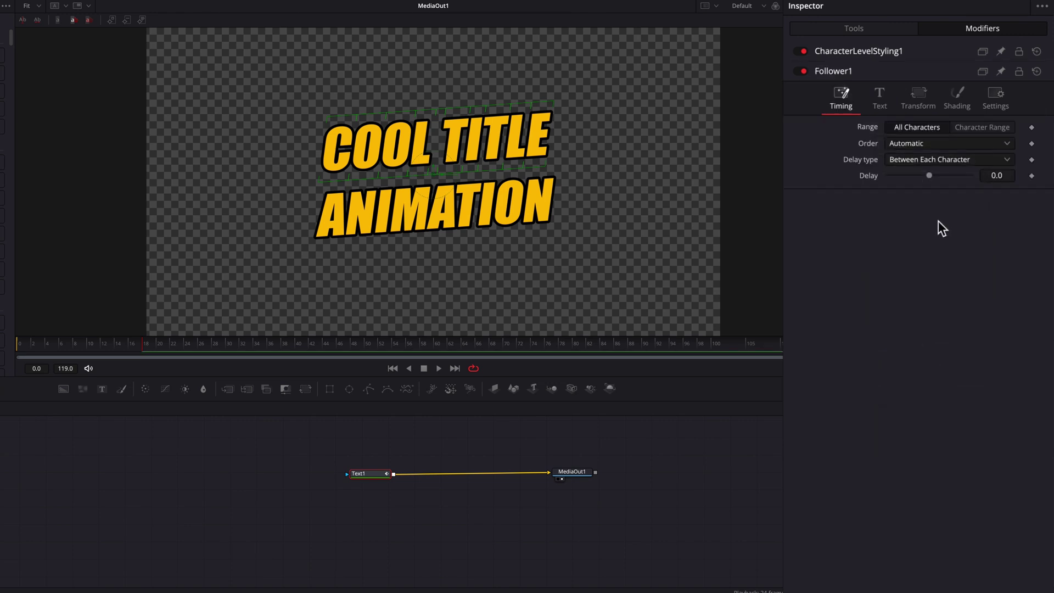
Set the Follower delay to 0.5 and order to Random But One by One.
left_click(1002, 176)
key("BackSpace")
type("5")
key("Return")
left_click(944, 143)
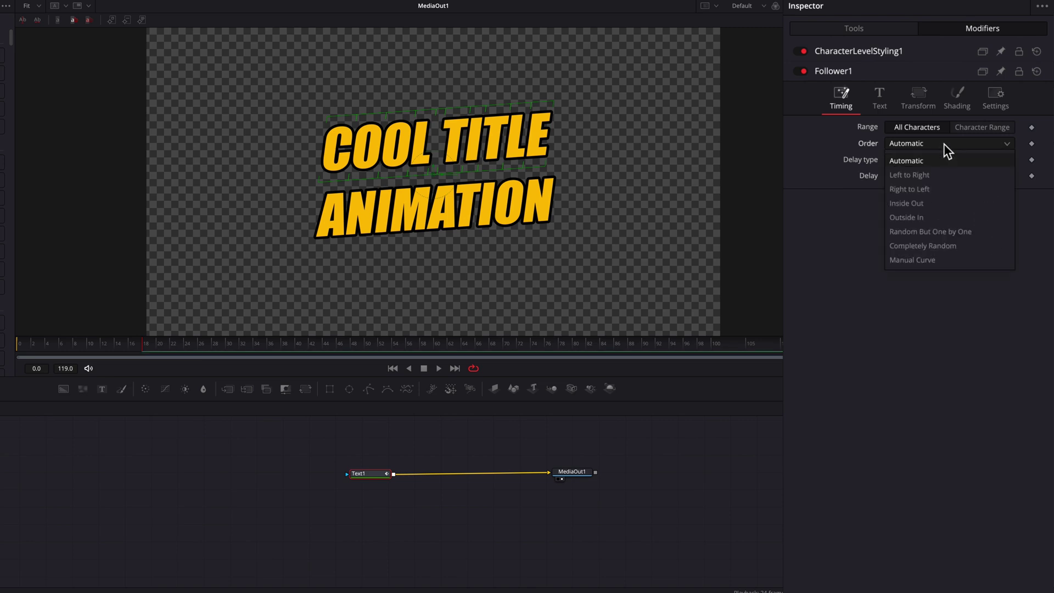
left_click(954, 231)
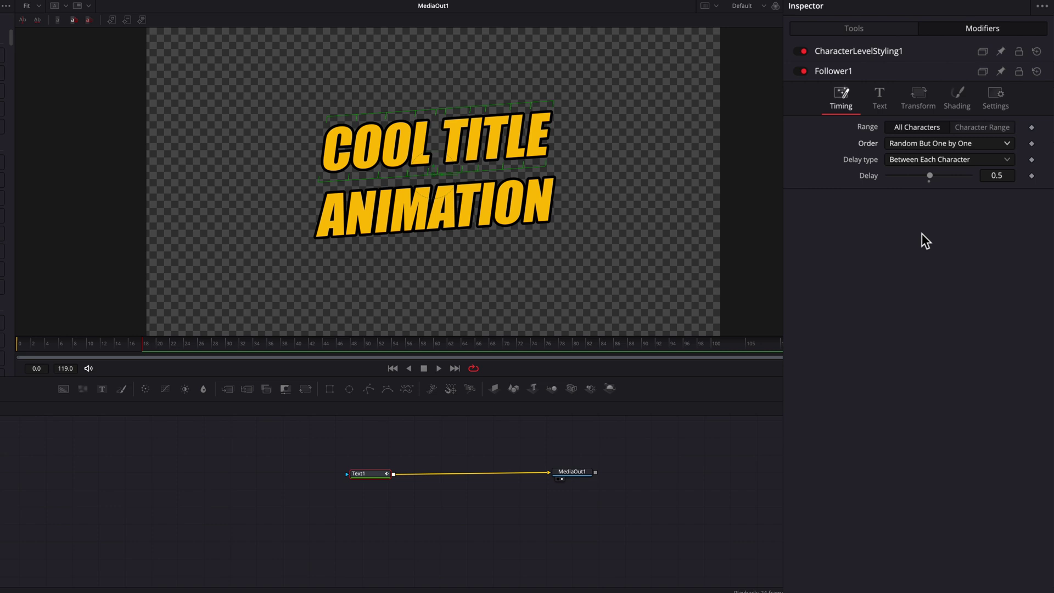
Enable the Red Outline element and keyframe the White Solid Fill offset at frame 18.
left_click(951, 107)
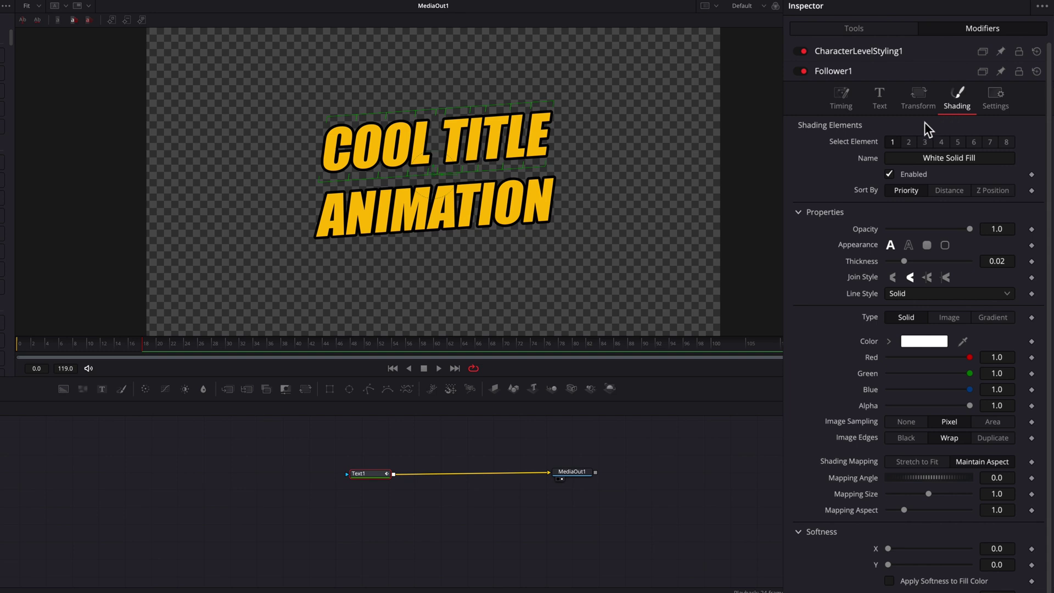
left_click(909, 142)
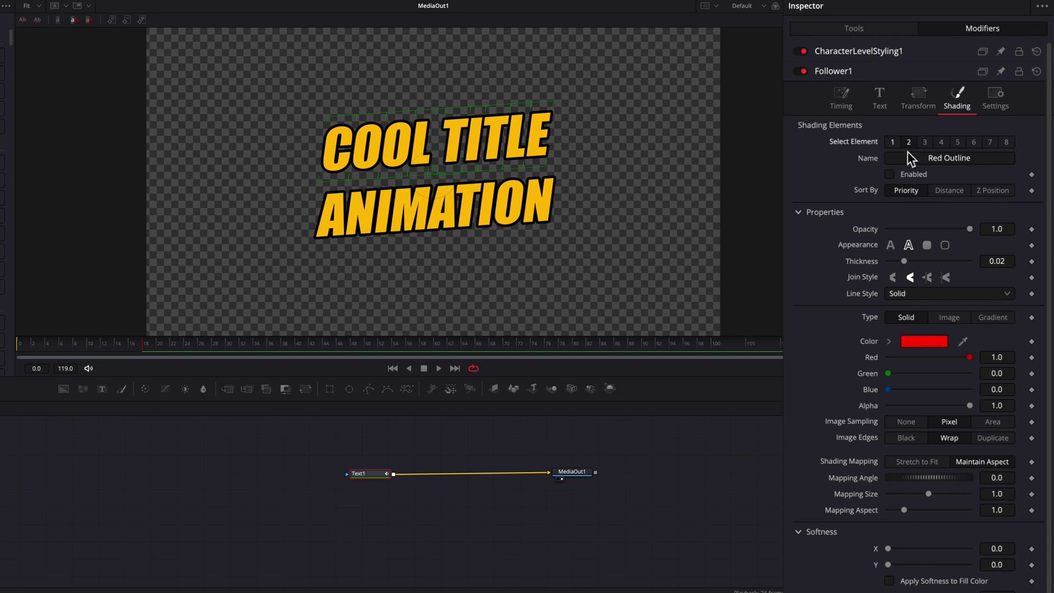
left_click(892, 178)
left_click(893, 142)
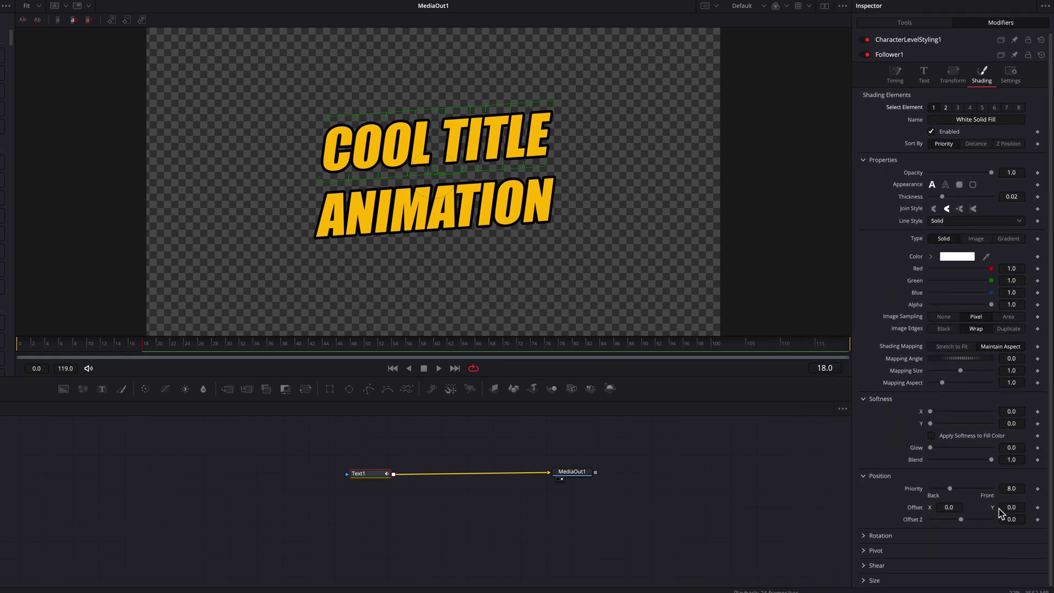
left_click(1037, 507)
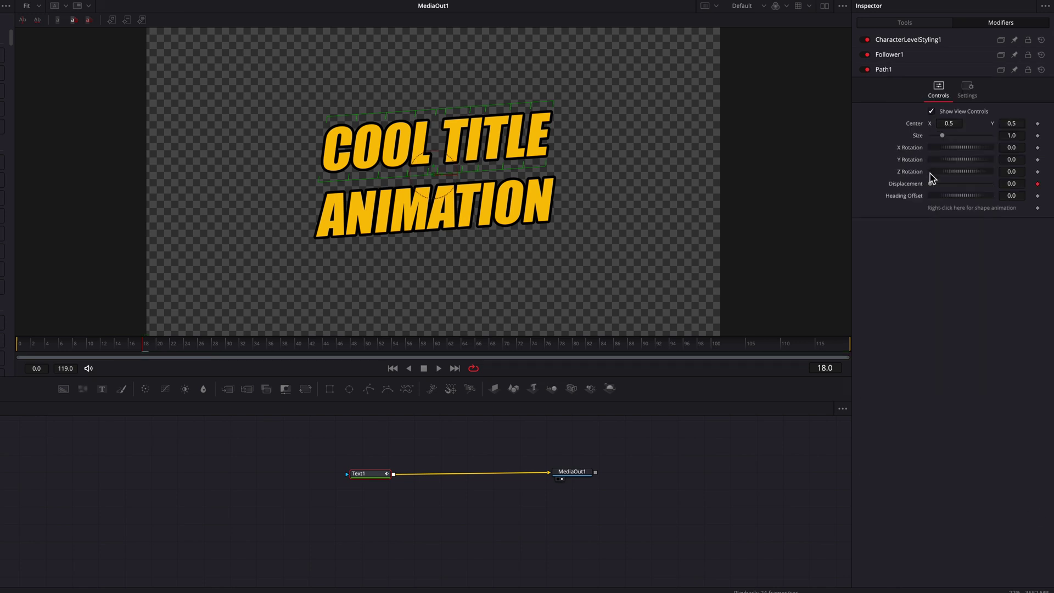
left_click(921, 58)
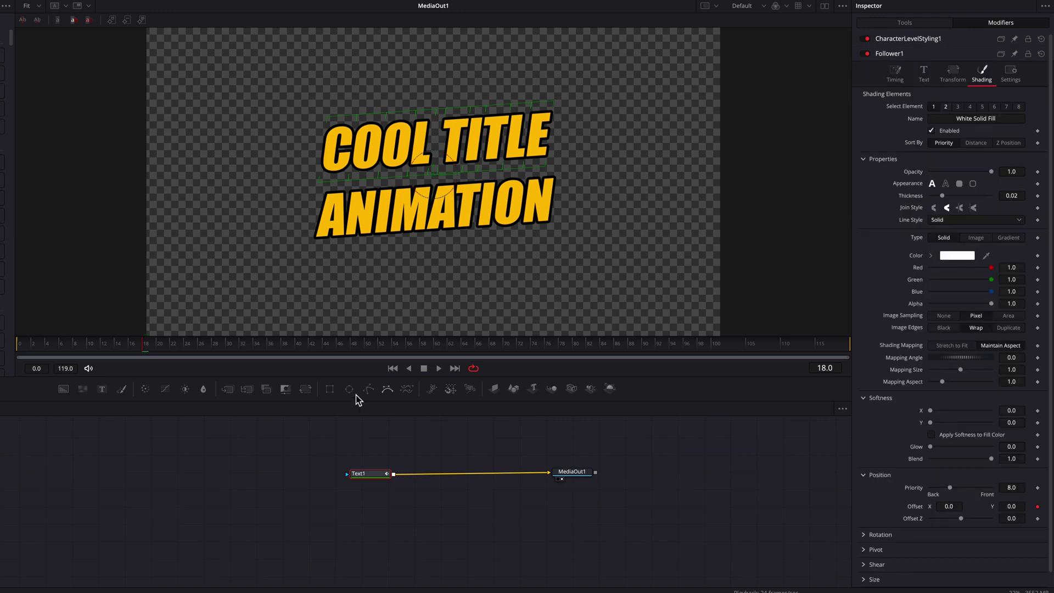
At frame 30, set the White Solid Fill offset to X -0.06, Y 0.06.
left_click_drag(172, 345, 229, 347)
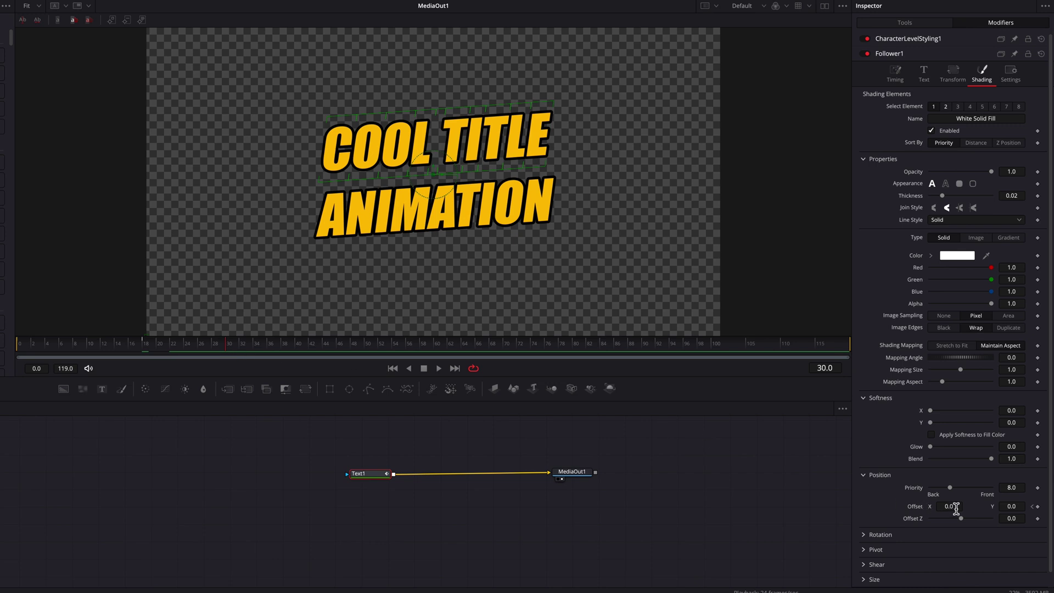
left_click_drag(951, 507, 933, 506)
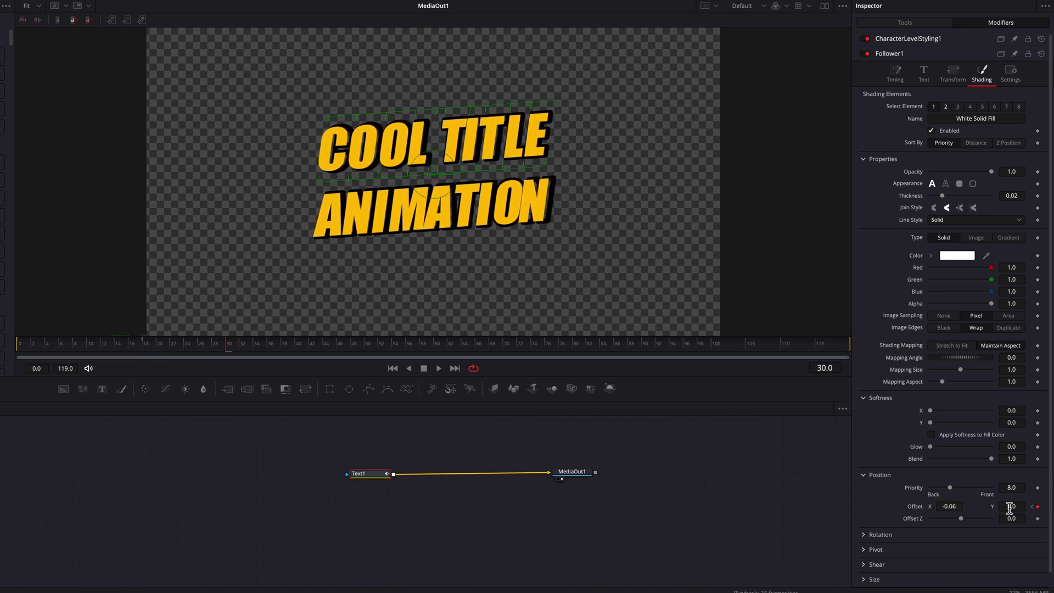
mouse_move(1008, 504)
left_mouse_down()
mouse_move(1027, 504)
mouse_move(1012, 508)
left_mouse_up()
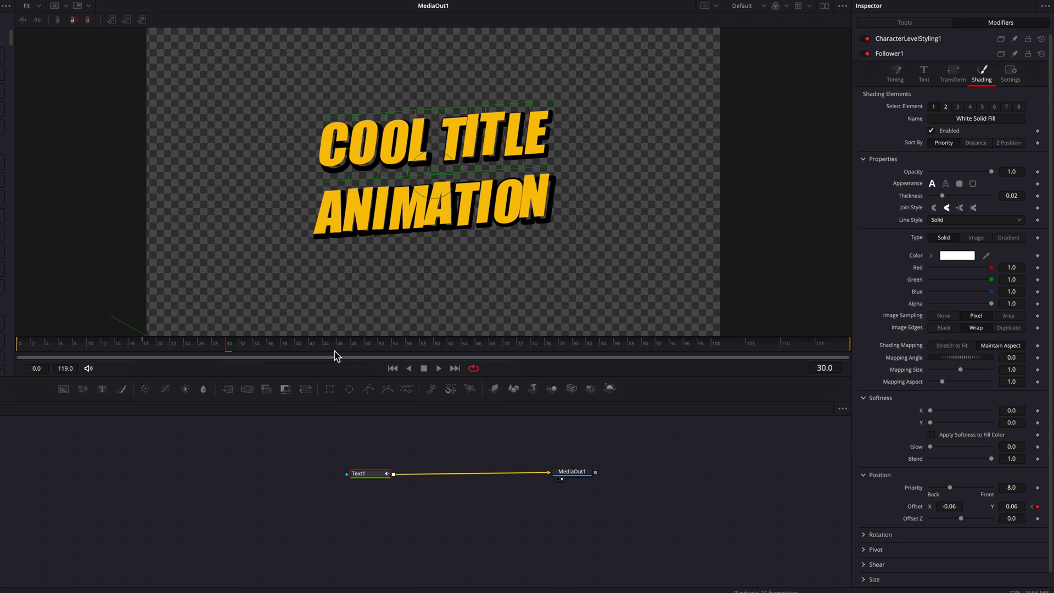
left_click_drag(201, 350, 147, 347)
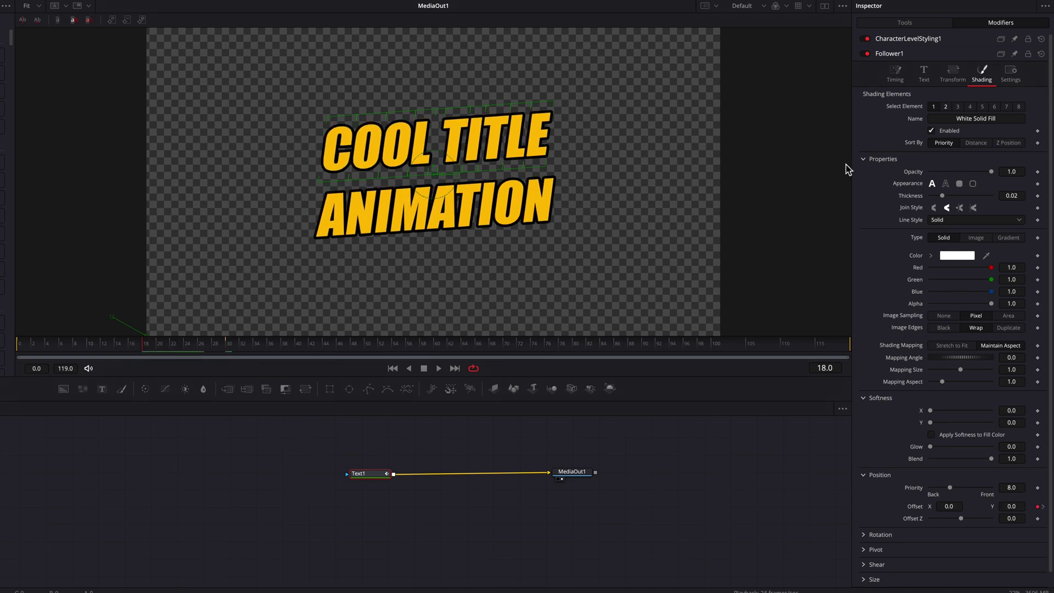
Keyframe the Red Outline offset at frame 18, then set X -0.06, Y 0.06 at frame 30.
left_click(946, 108)
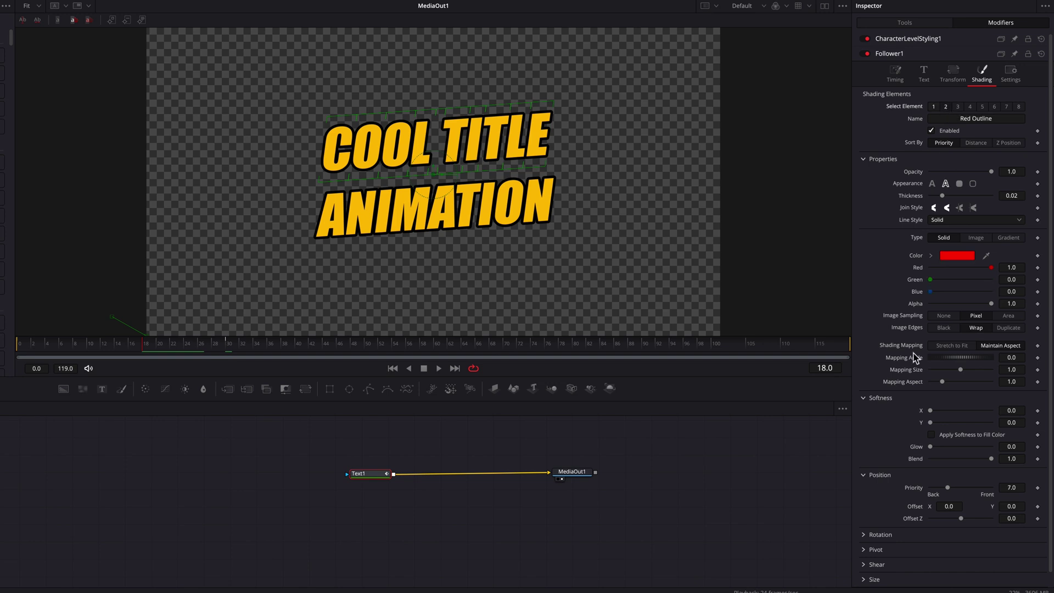
left_click(1038, 507)
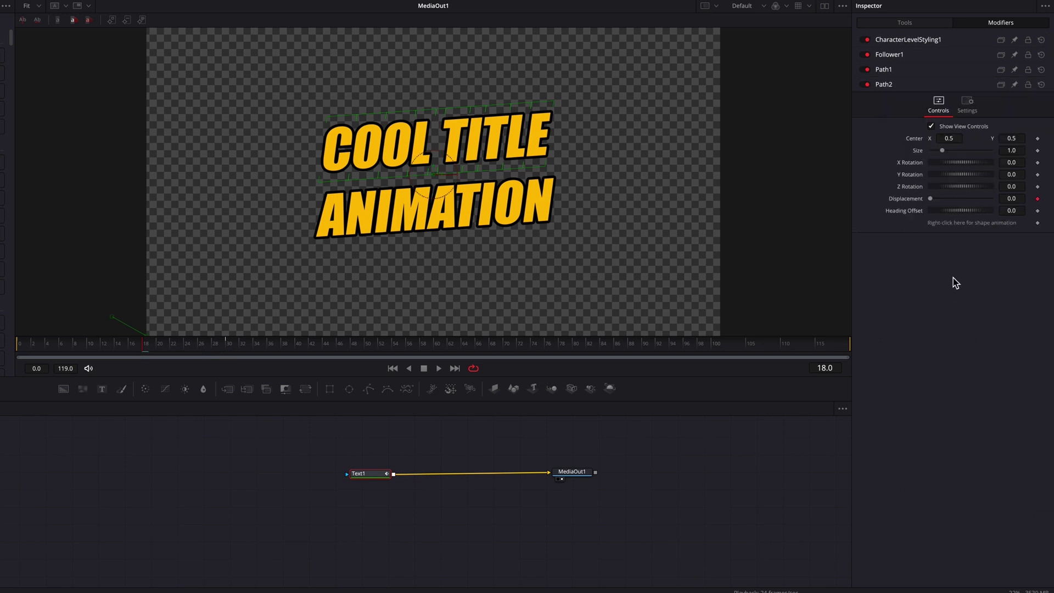
left_click(913, 56)
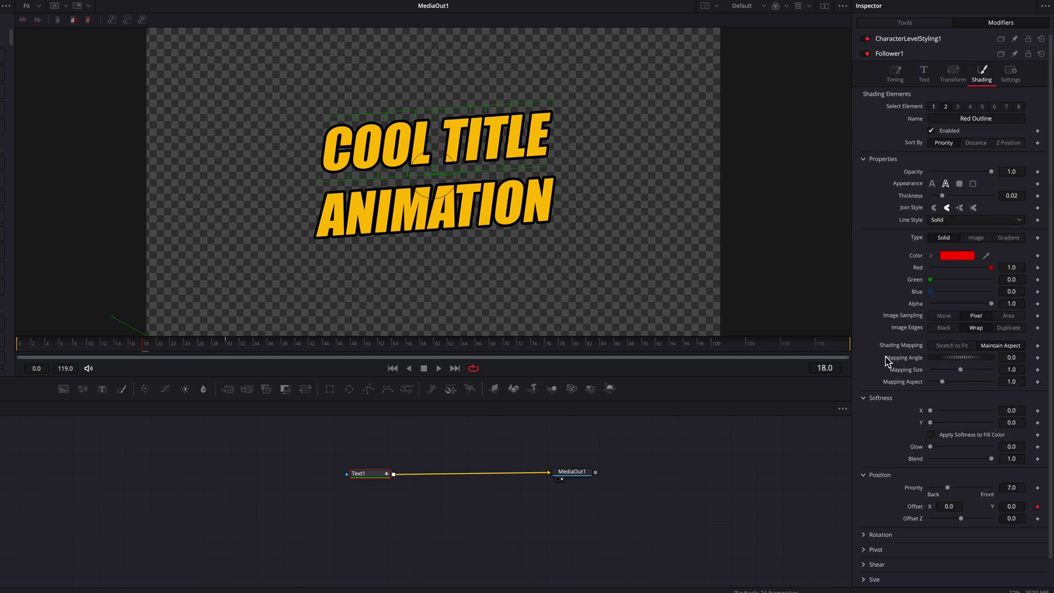
left_click_drag(202, 352, 230, 351)
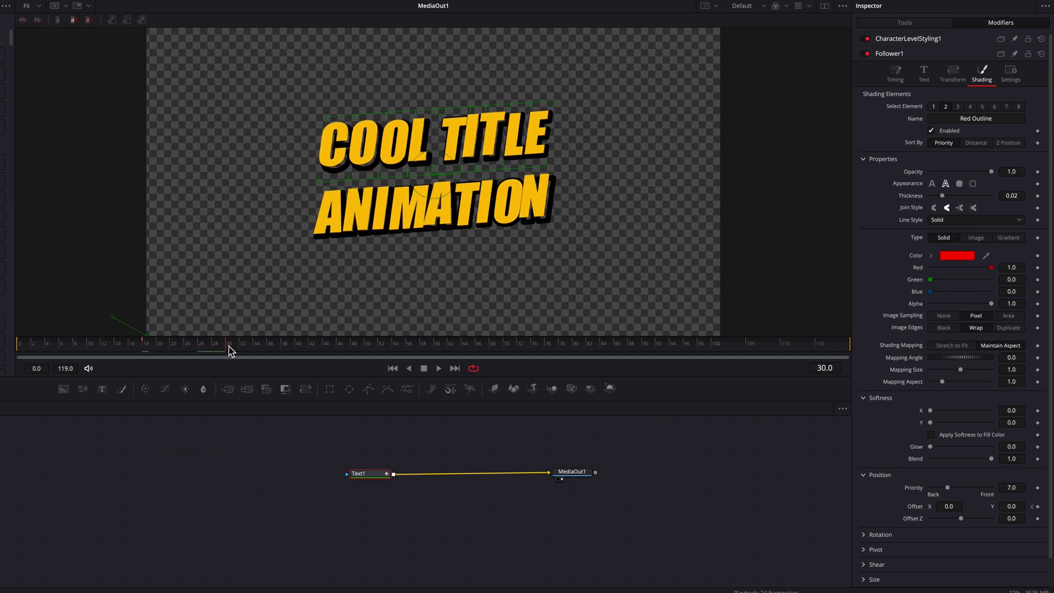
left_click(959, 507)
key("BackSpace")
key("Tab")
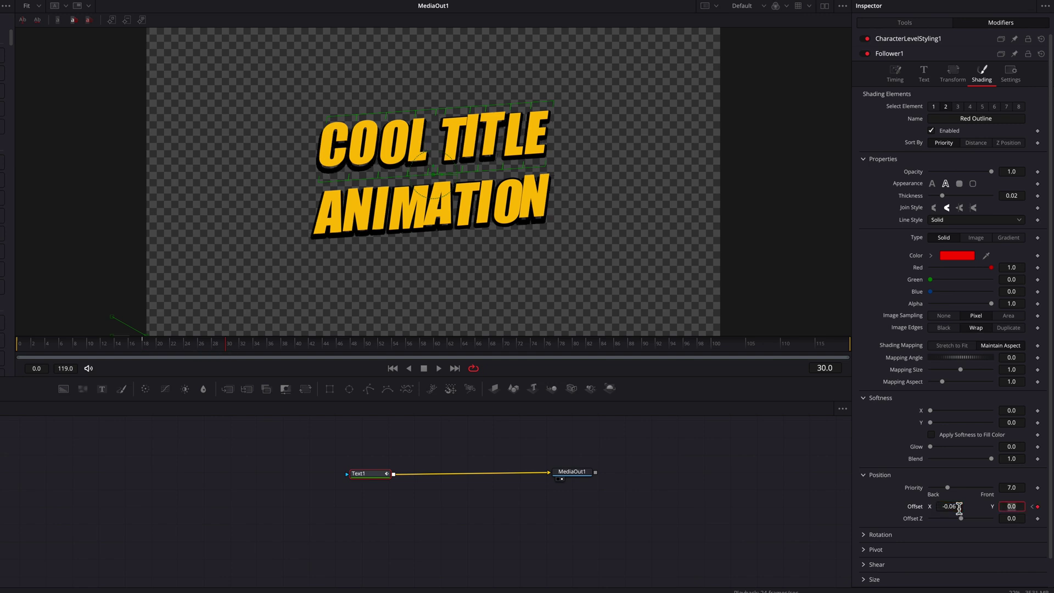
type("0.06")
key("Tab")
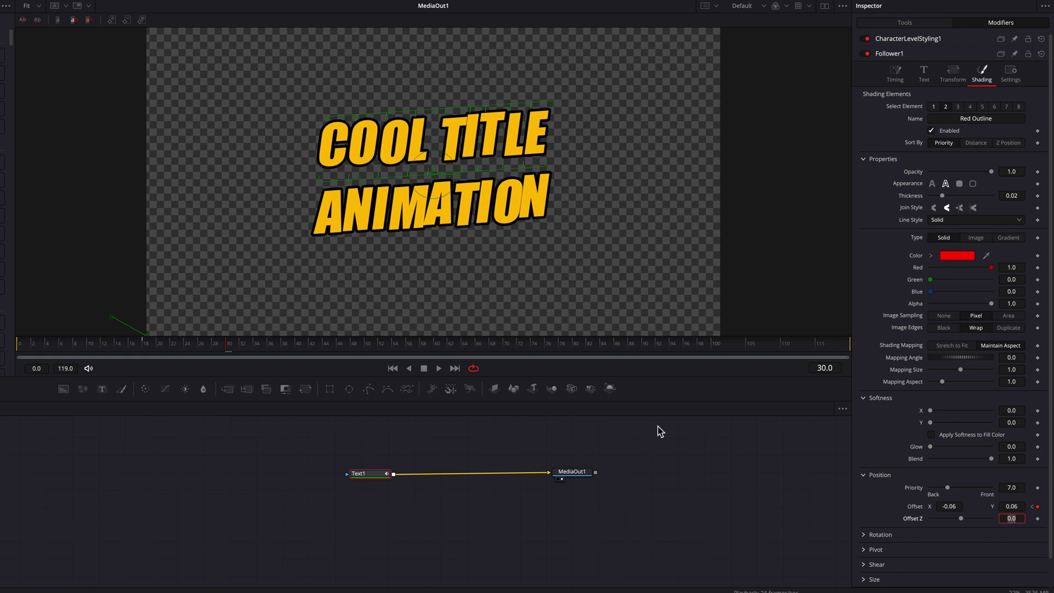
Play the title animation back from frame 18 to check the shine.
left_click_drag(200, 348, 146, 348)
key("space")
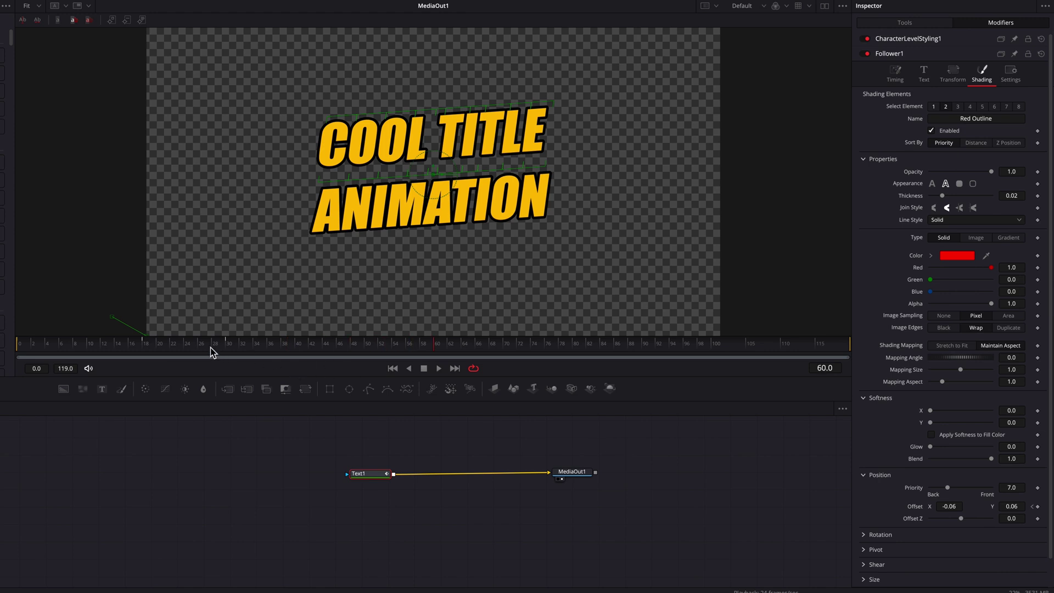
mouse_move(210, 348)
left_mouse_down()
mouse_move(146, 349)
mouse_move(287, 353)
mouse_move(149, 354)
mouse_move(215, 357)
left_mouse_up()
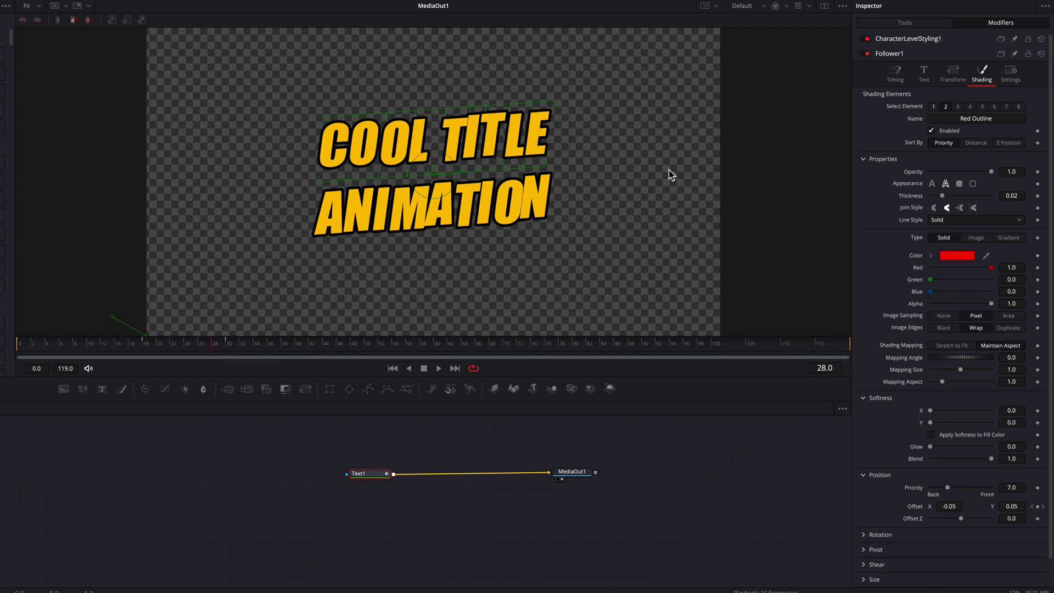
Set Text1's Shading Sort By to Distance, then go back to frame 18 on the Modifiers tab.
left_click(906, 23)
left_click(968, 88)
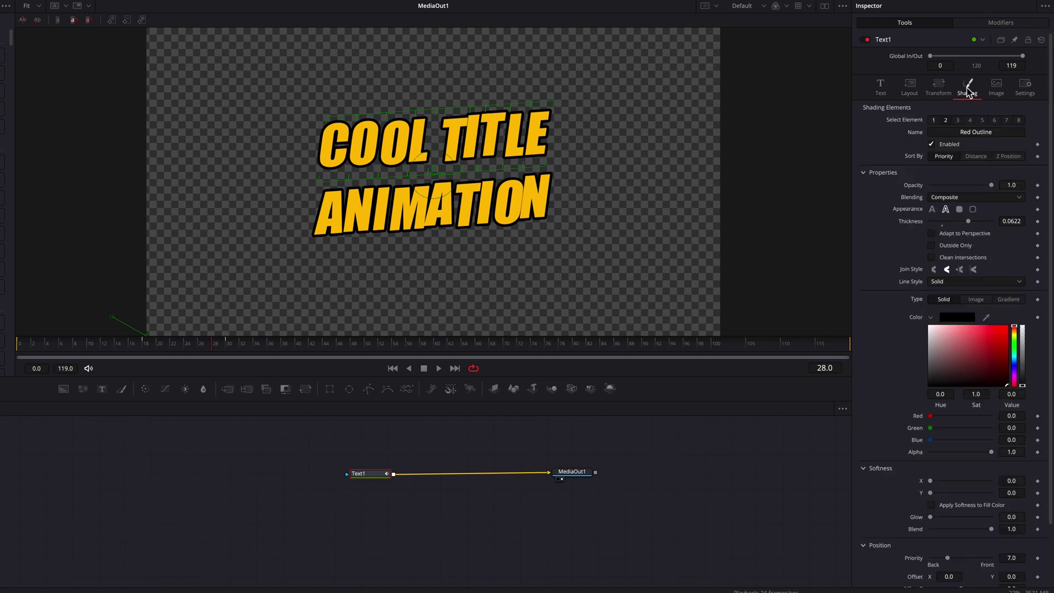
left_click(977, 156)
left_click(994, 24)
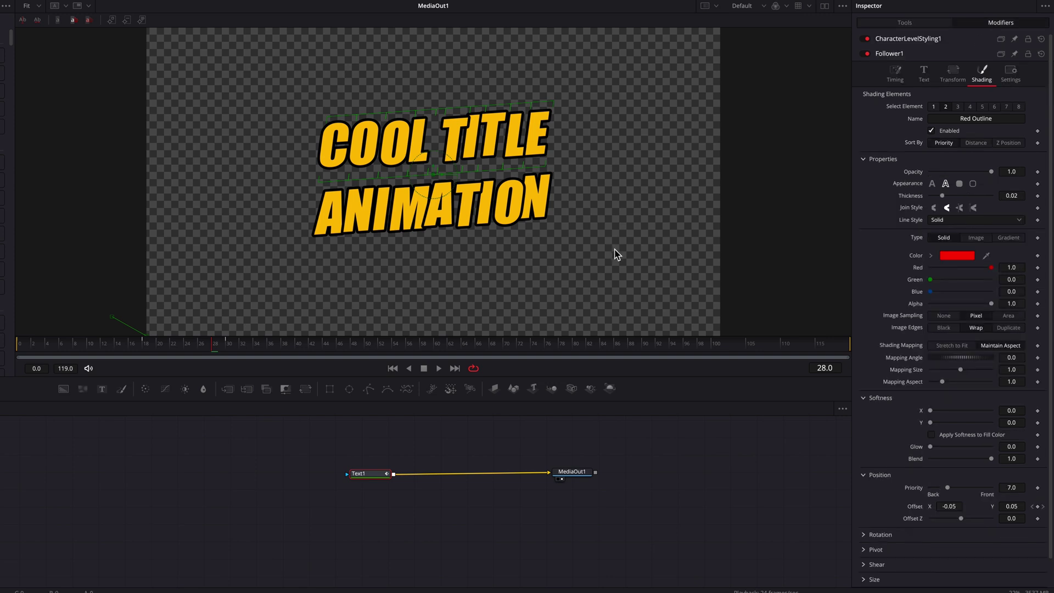
left_click_drag(183, 346, 146, 366)
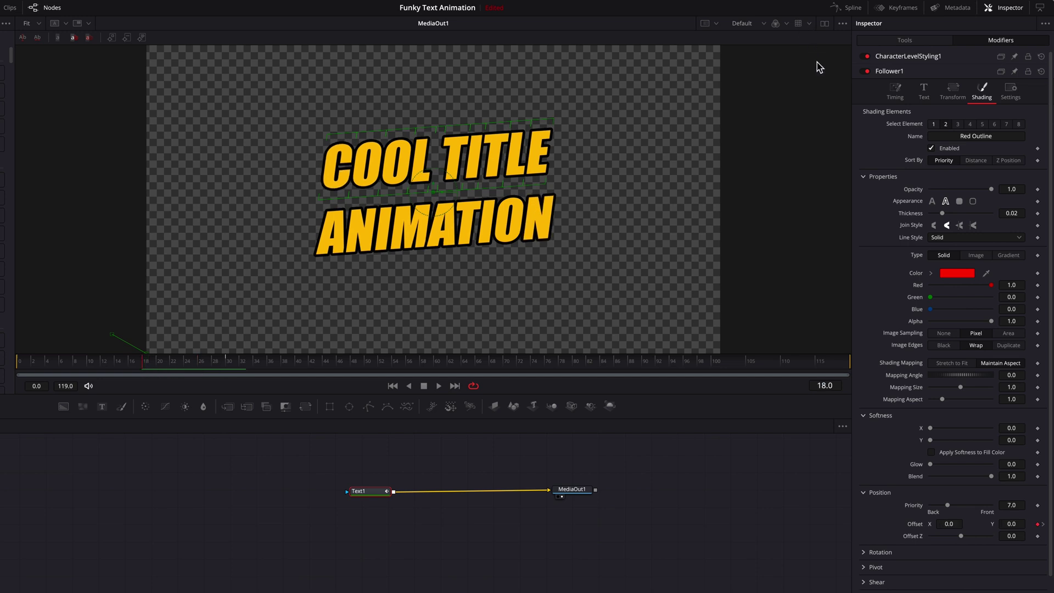
In the Spline editor, show only the Path1 and Path2 Displacement curves and select their keyframes.
left_click(855, 8)
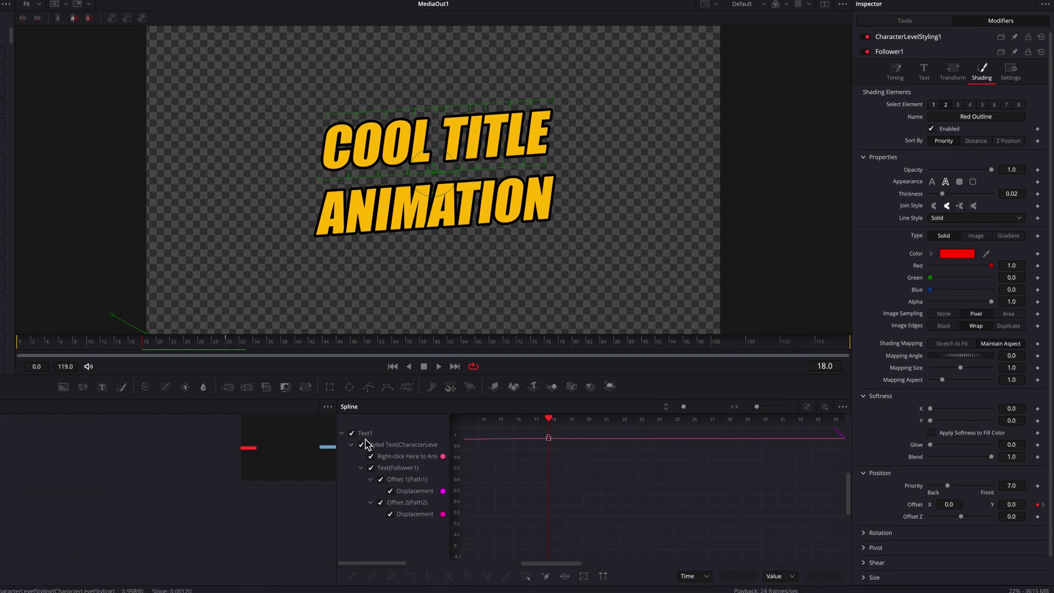
left_click(353, 433)
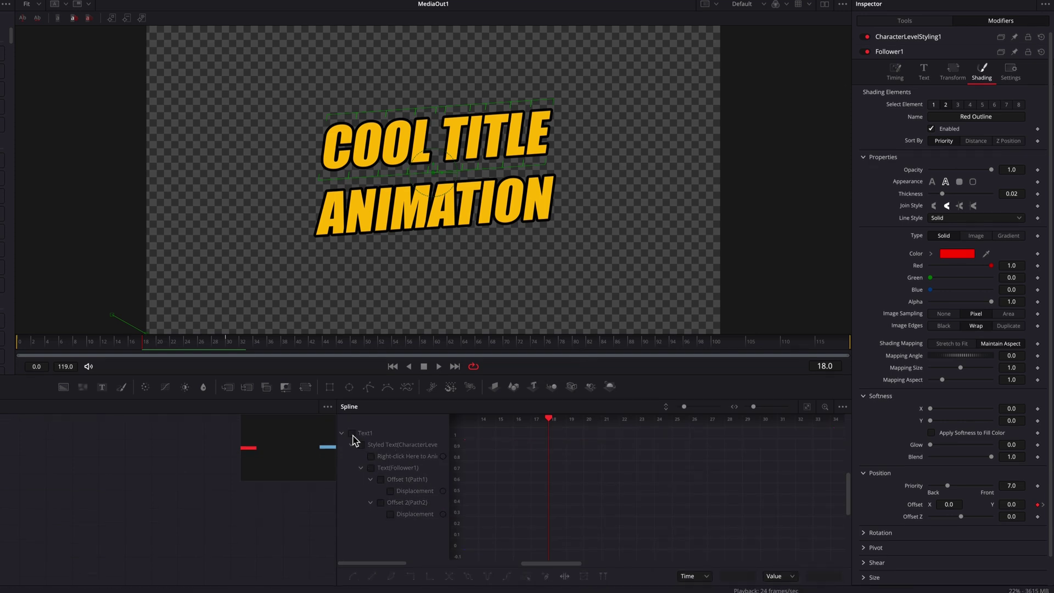
left_click(381, 480)
left_click(381, 503)
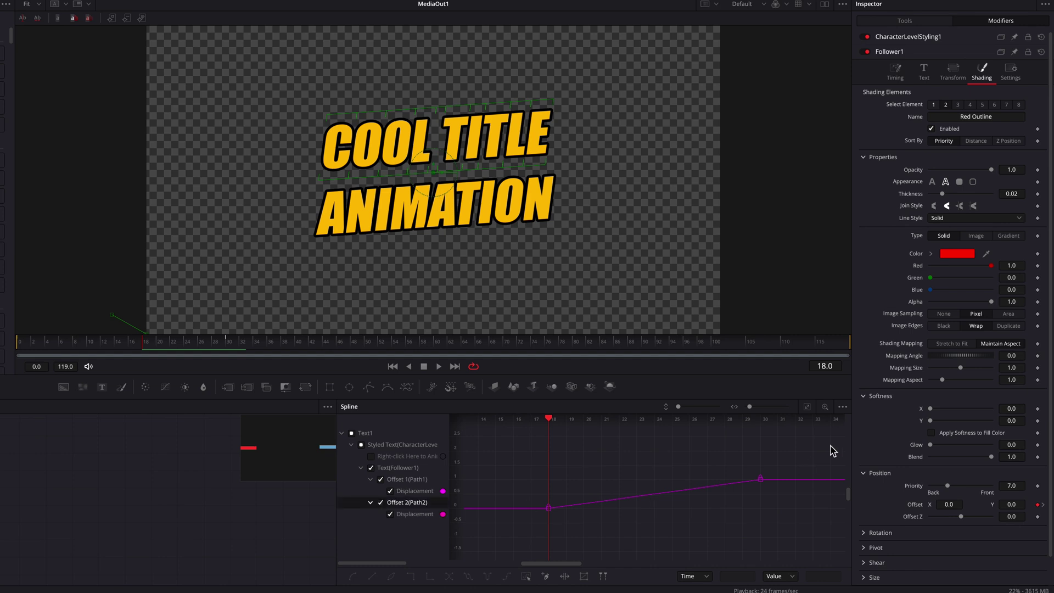
left_click(807, 410)
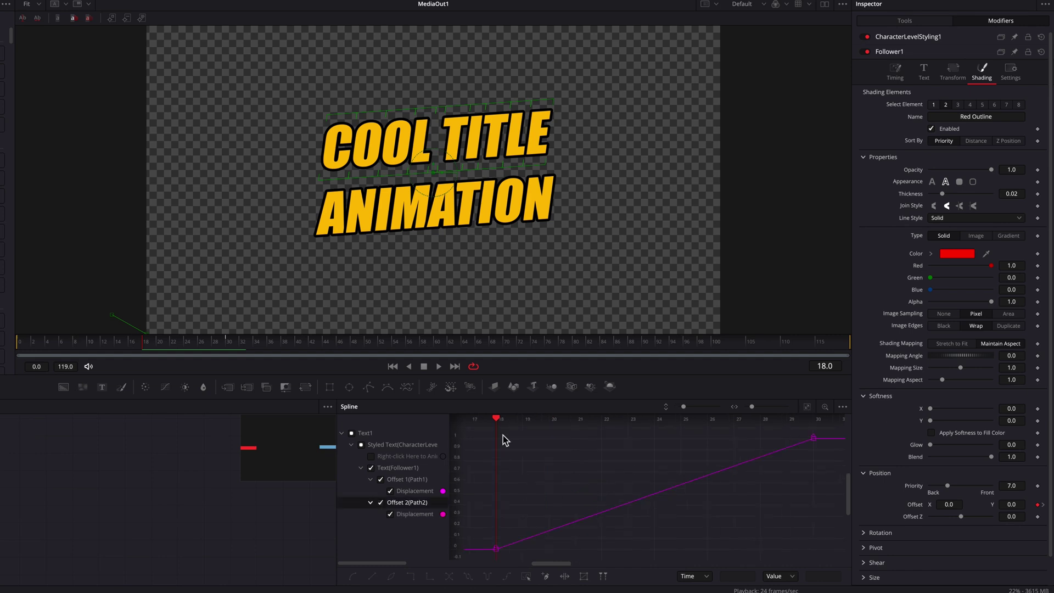
left_click_drag(475, 429, 860, 571)
Smooth the keyframes into an S-curve with Ease In 97.4 and Ease Out 25.3.
key("s")
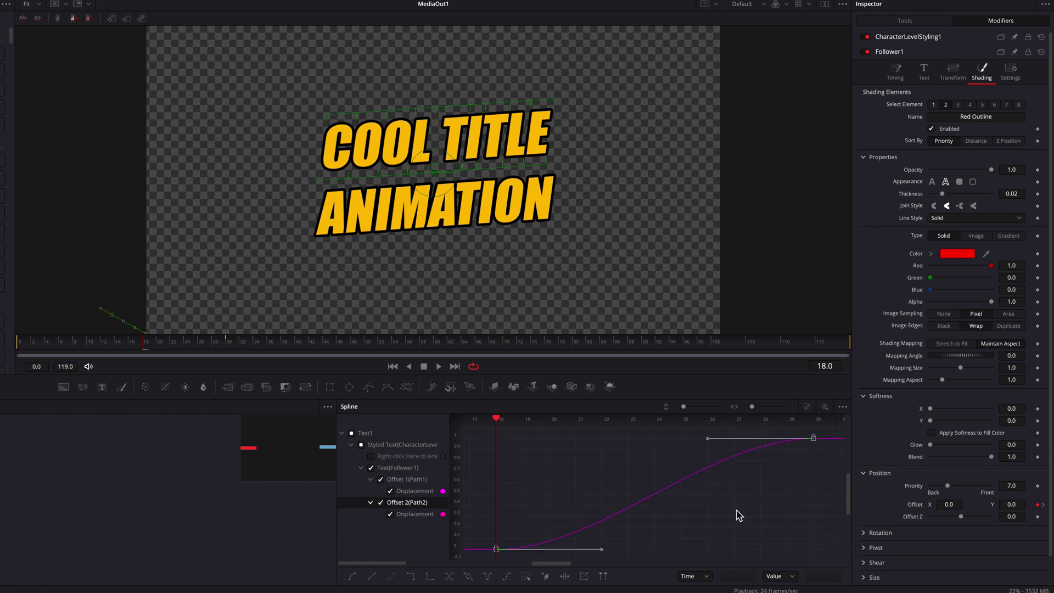
key("t")
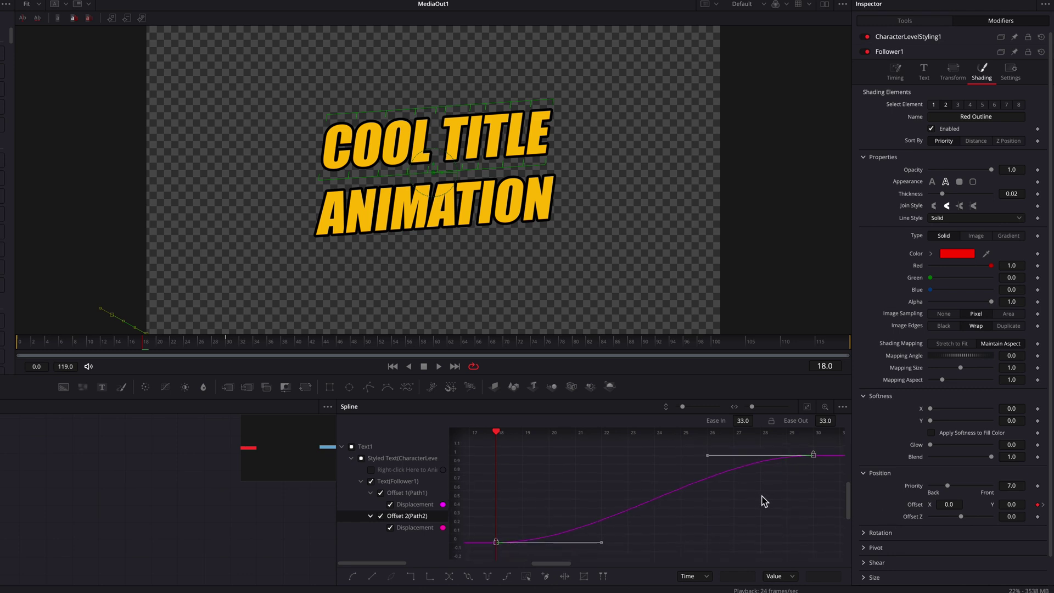
left_click_drag(743, 421, 757, 419)
left_click_drag(825, 420, 823, 421)
Play the eased offset animation from frame 18, then close the Spline editor.
key("space")
key("space")
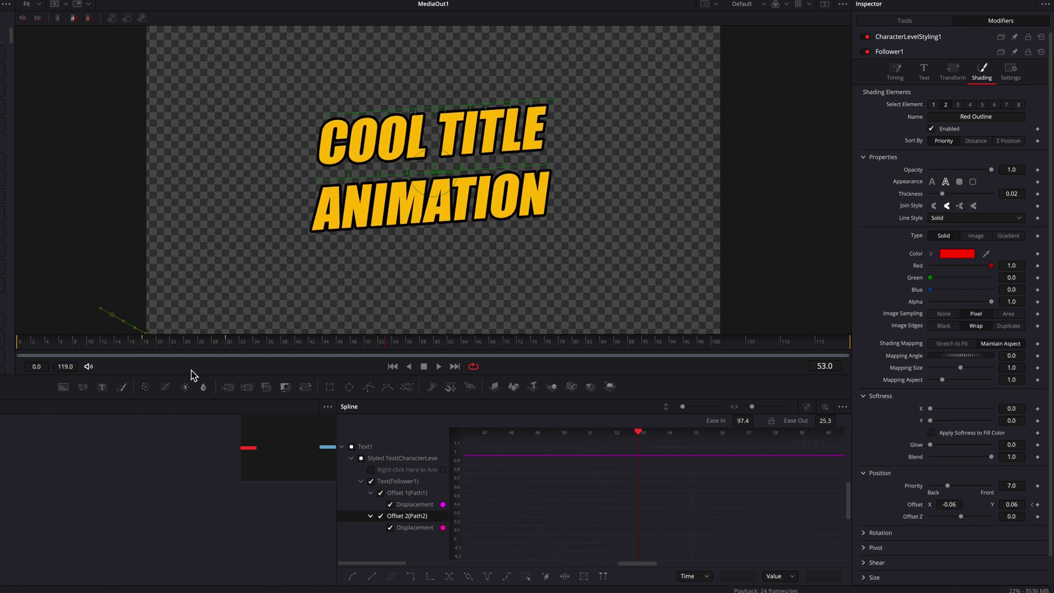
left_click(146, 348)
key("space")
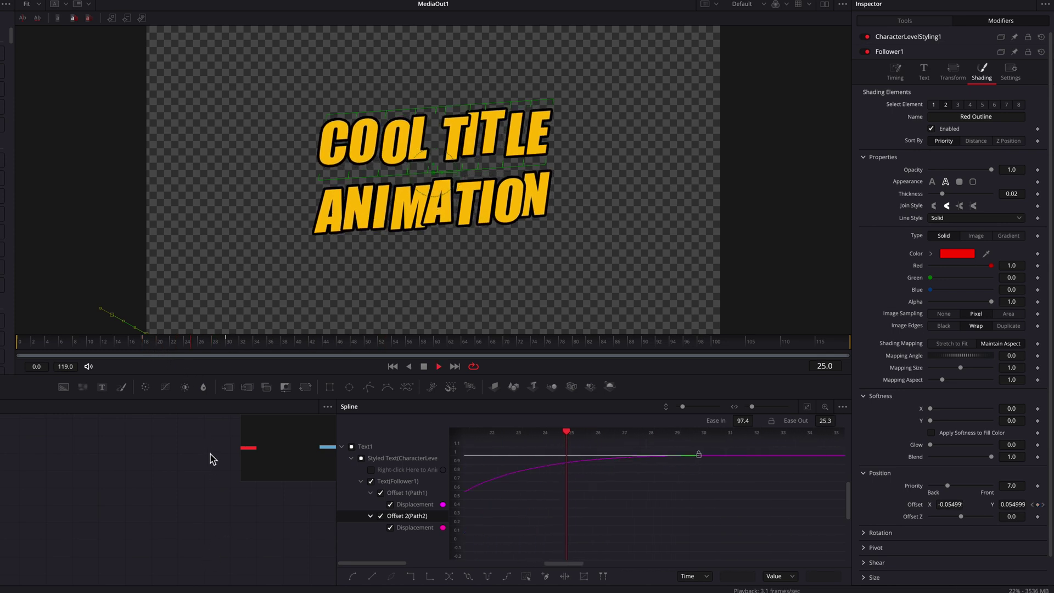
left_click_drag(174, 346, 146, 348)
key("space")
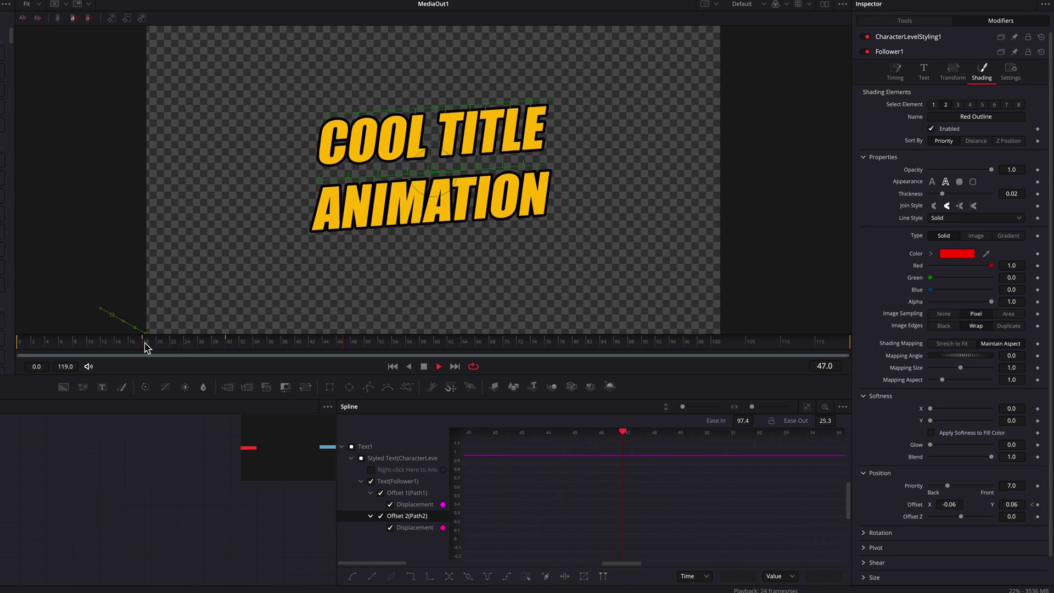
key("space")
left_click(144, 346)
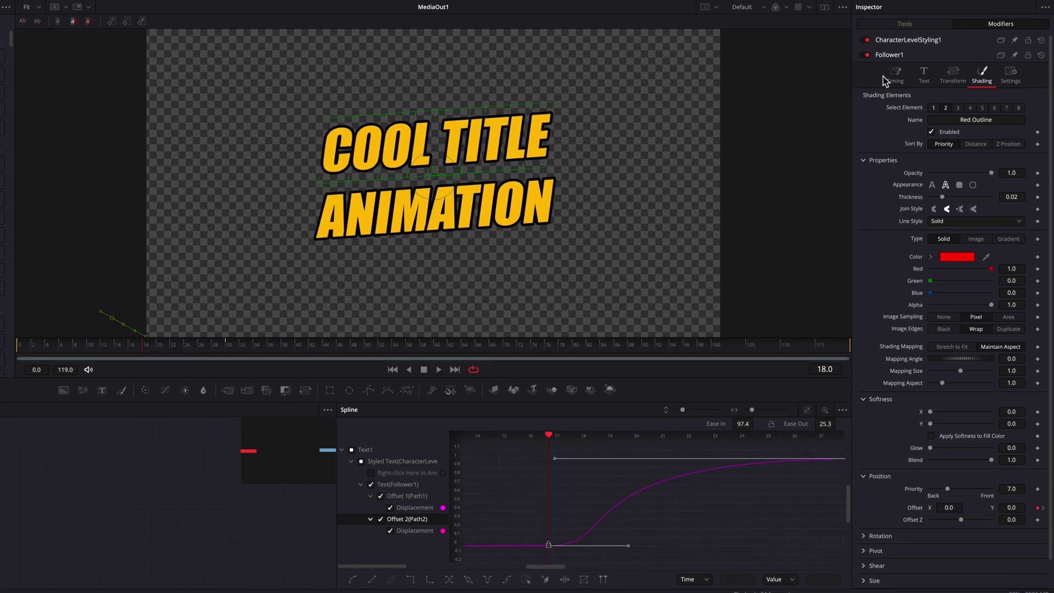
left_click(845, 8)
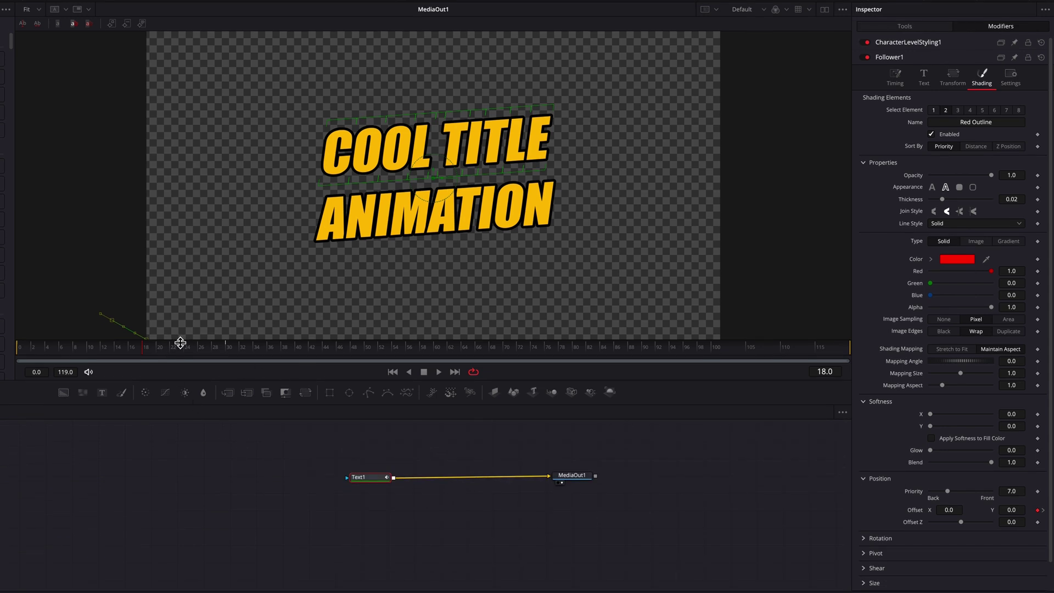
At frame 30, insert a Duplicate1 node after Text1 with 90 copies offset into a slanted extrusion.
left_click_drag(145, 349, 229, 354)
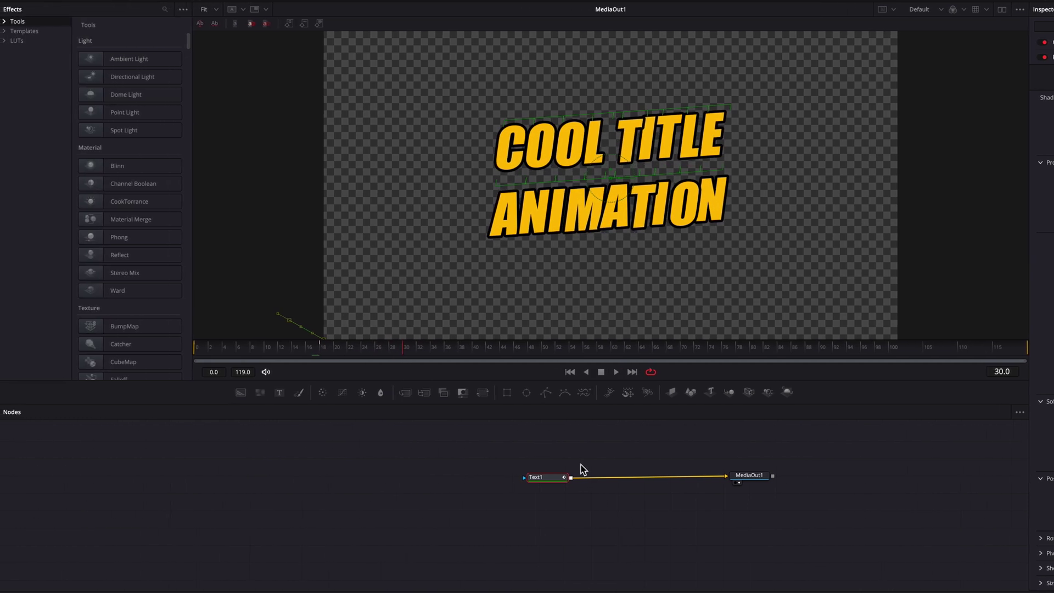
left_click(7, 22)
left_click(46, 91)
left_click_drag(114, 59, 611, 482)
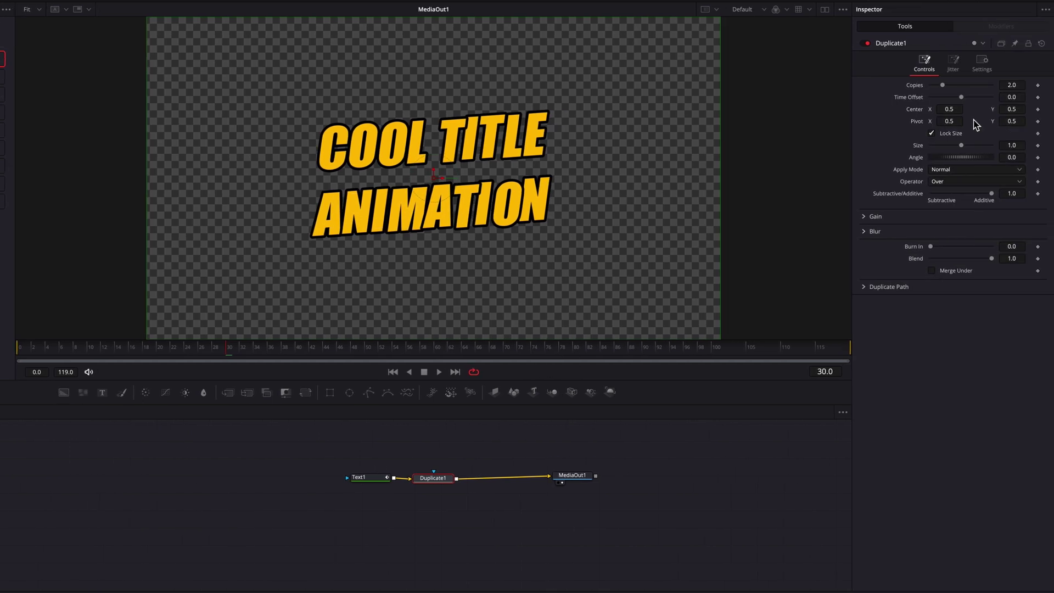
left_click(1022, 86)
type("90")
key("Tab")
left_click_drag(1017, 111, 1025, 111)
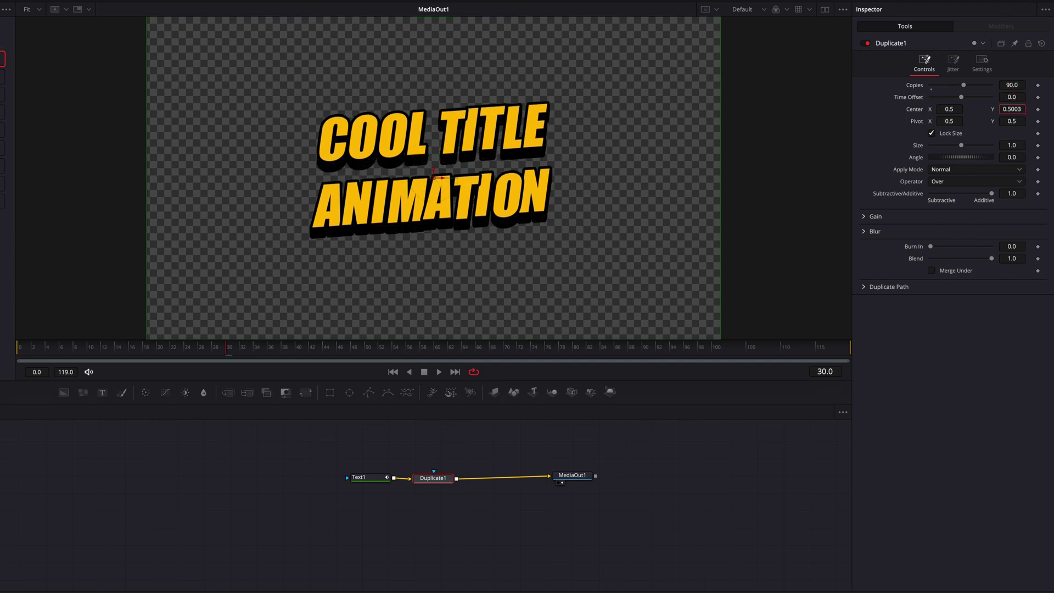
left_click_drag(949, 109, 939, 109)
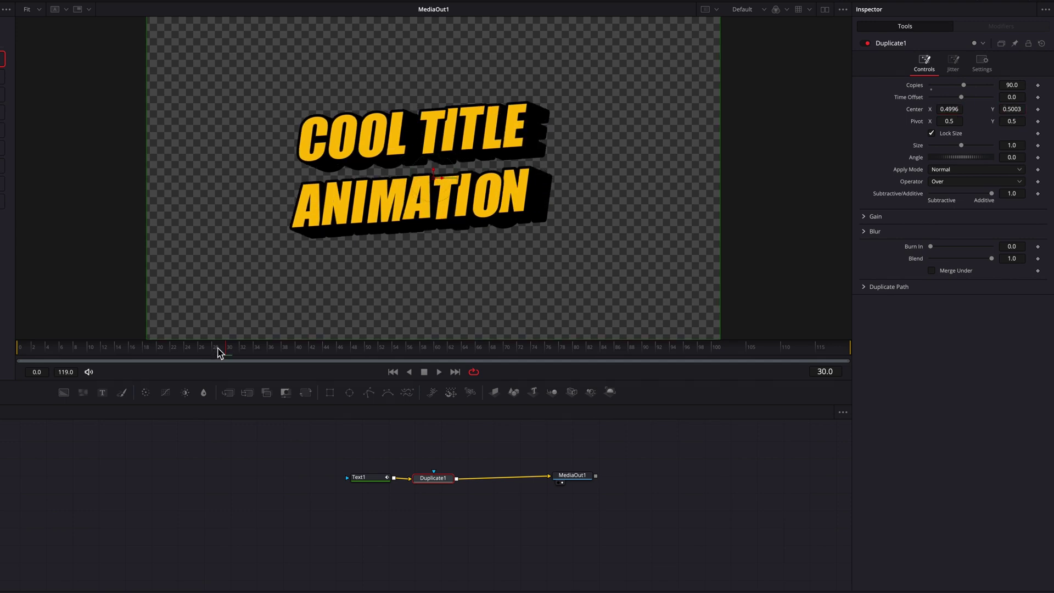
Keyframe Copies at 1 on frame 18 and 90 on frame 30, then play back the growing extrusion.
left_click_drag(218, 348, 143, 353)
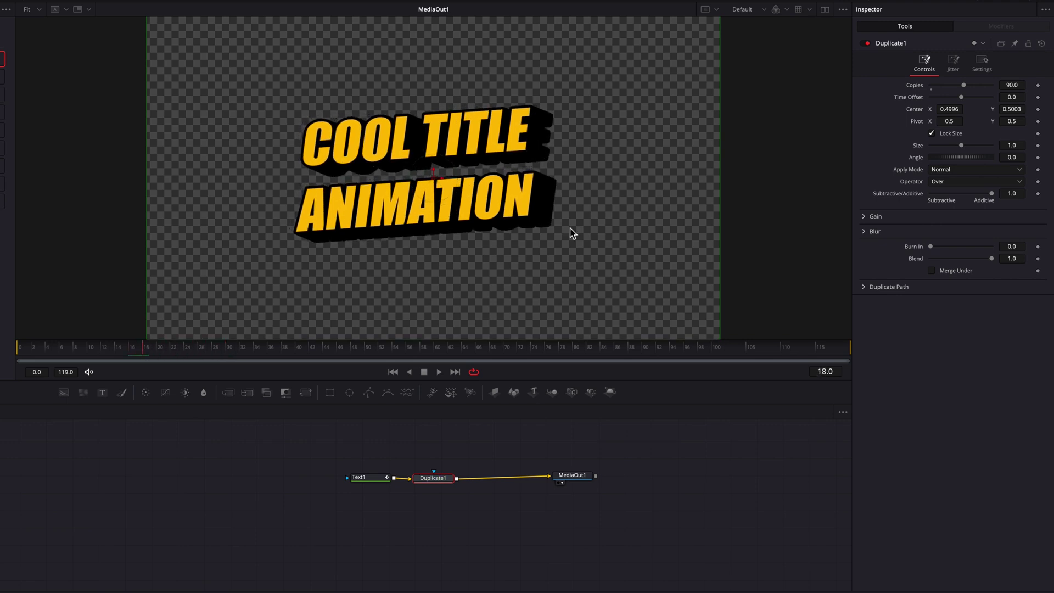
left_click(1039, 85)
left_click(1020, 86)
type("1")
key("Tab")
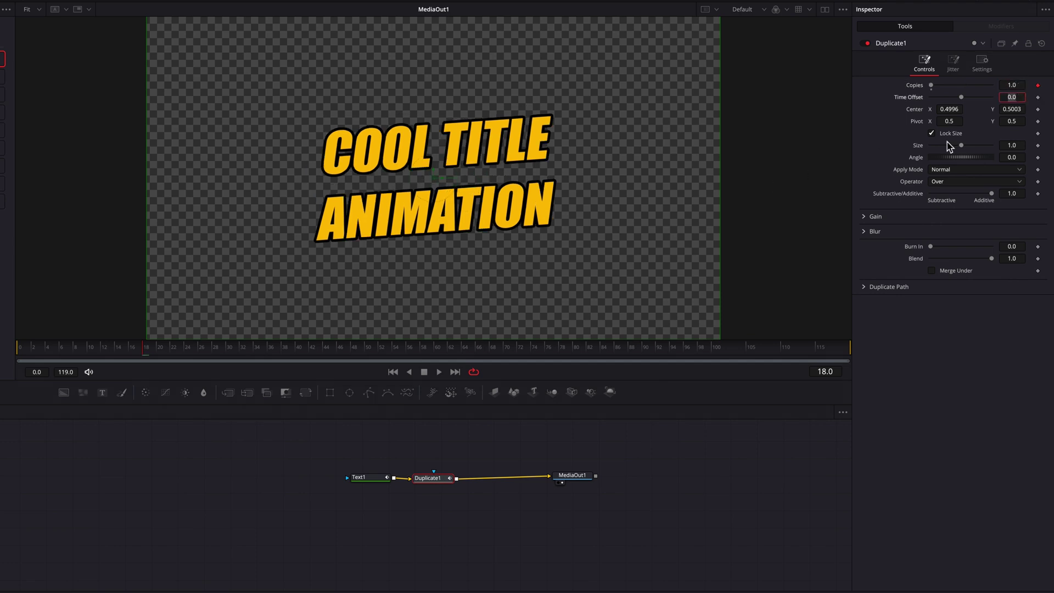
left_click_drag(172, 350, 229, 354)
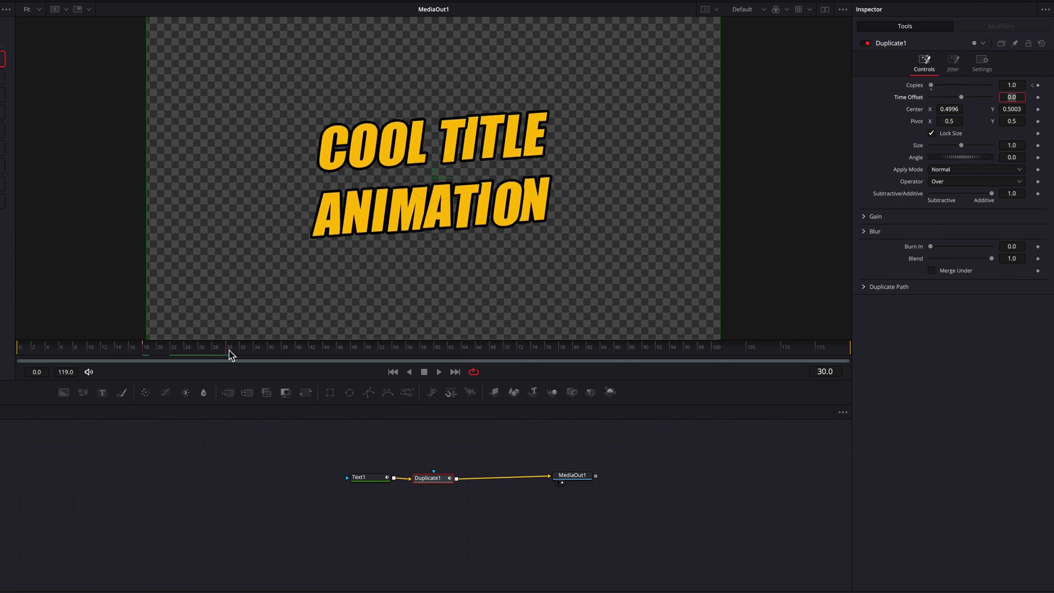
left_click(1023, 86)
key("Tab")
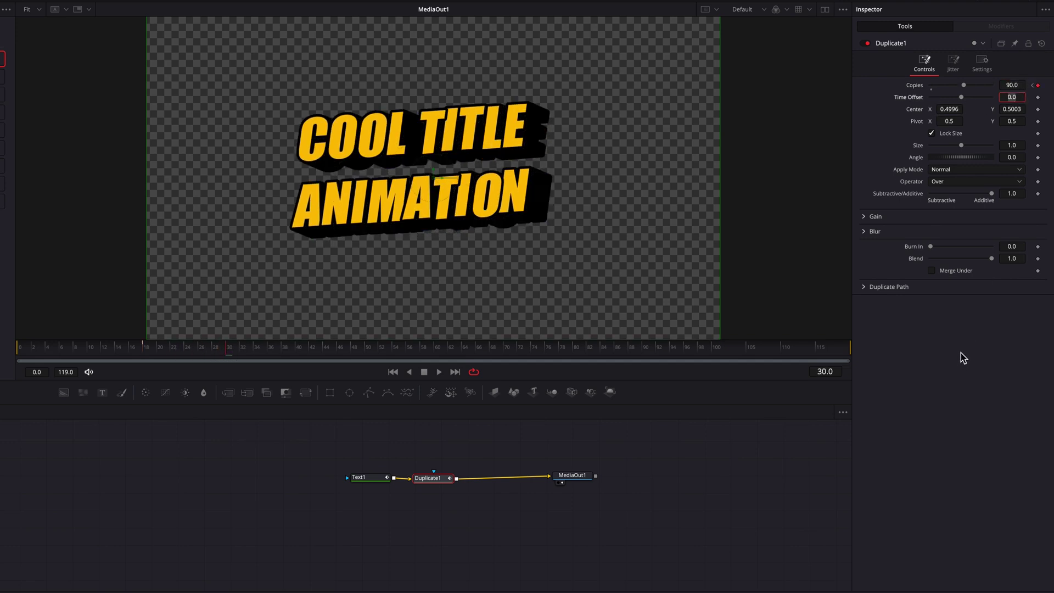
left_click_drag(174, 353, 148, 355)
key("space")
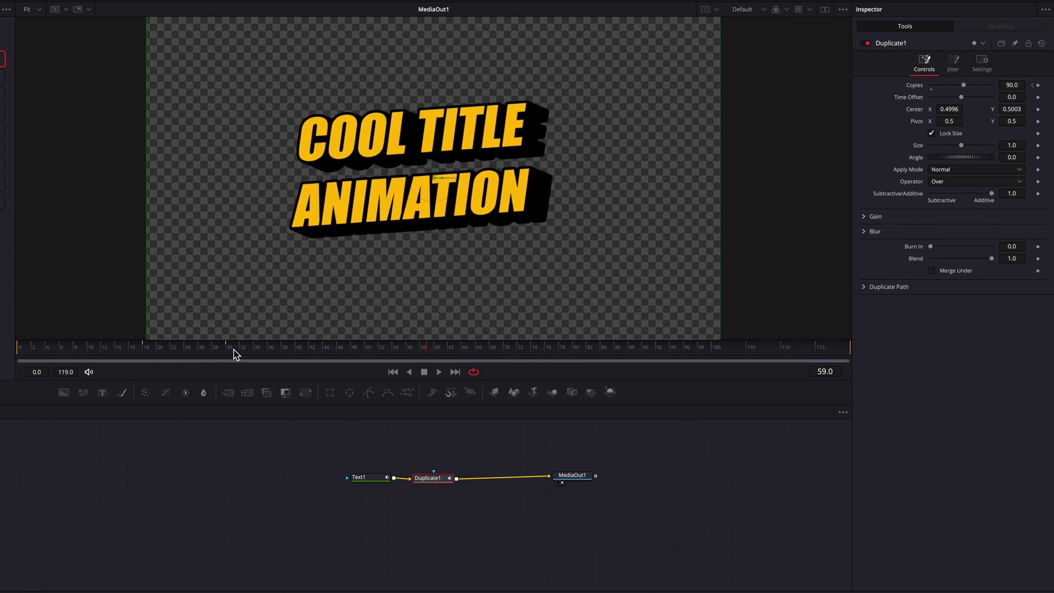
left_click_drag(240, 355, 285, 352)
Add a Background1 node merged over the text and set its colour to white.
left_click_drag(70, 393, 460, 477)
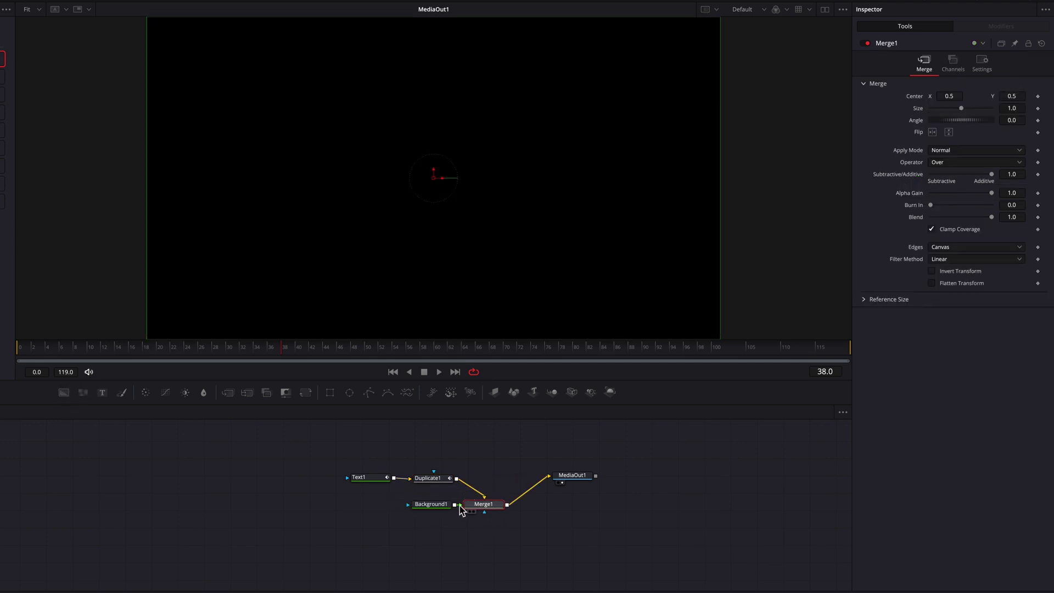
left_click(441, 510)
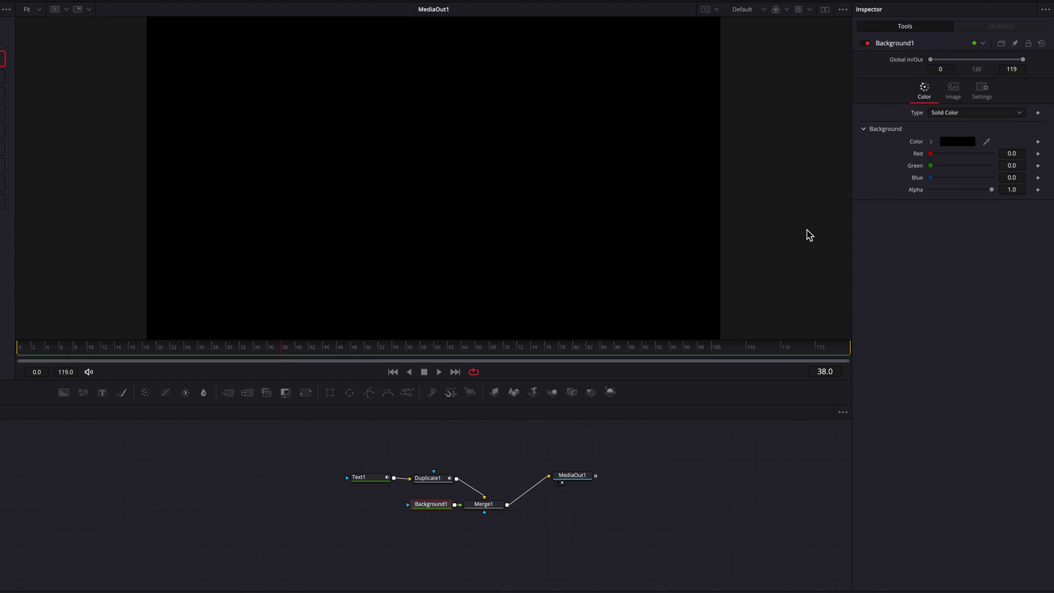
left_click(932, 143)
left_click_drag(940, 150, 904, 146)
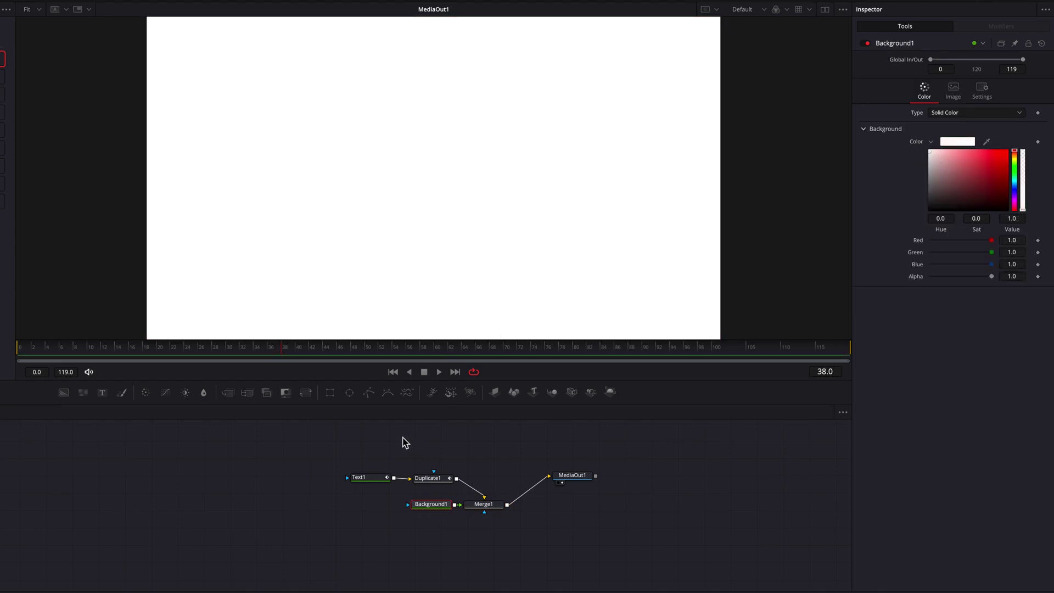
Mask it with a Rectangle1 narrowed to width 0.021 and tilted slightly.
left_click_drag(330, 393, 409, 505)
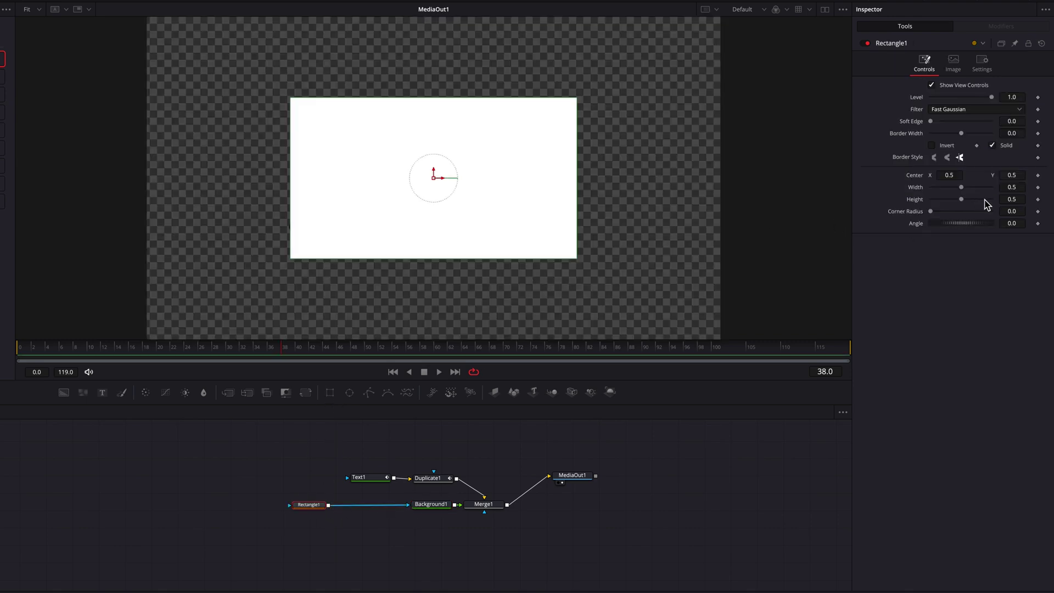
left_click_drag(1017, 187, 970, 187)
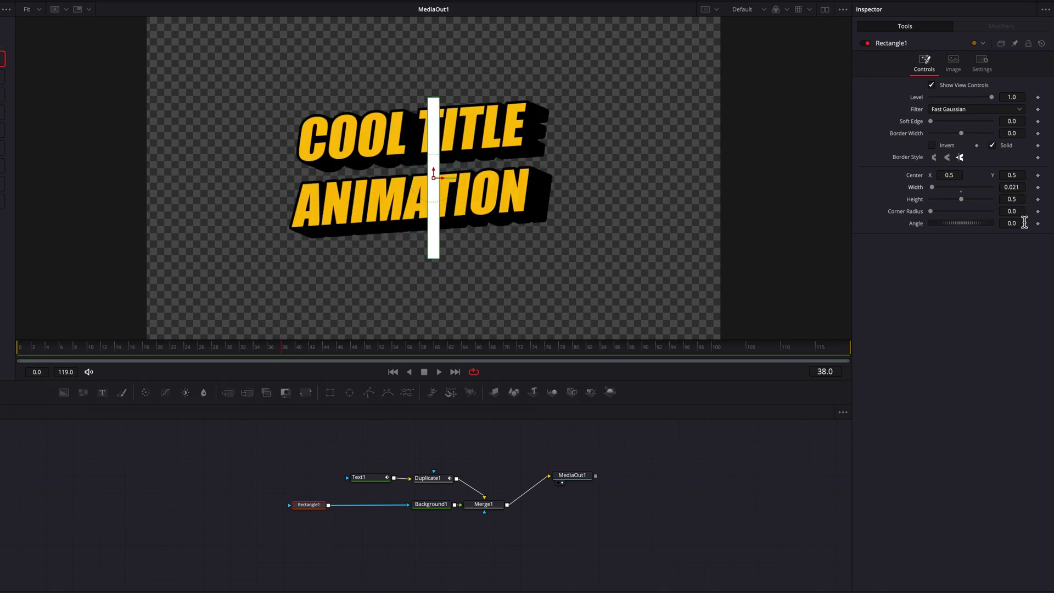
left_click_drag(1016, 224, 1009, 224)
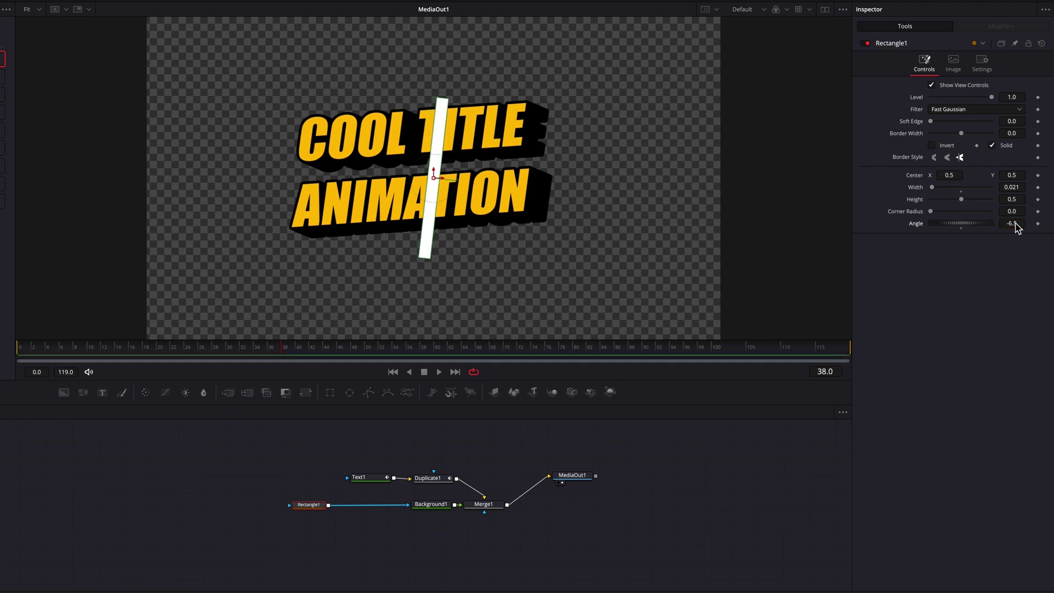
Stretch the strip to height 1.0 and keyframe Center X from 0.221 at frame 38 to 0.799 at frame 62.
left_click_drag(962, 200, 992, 199)
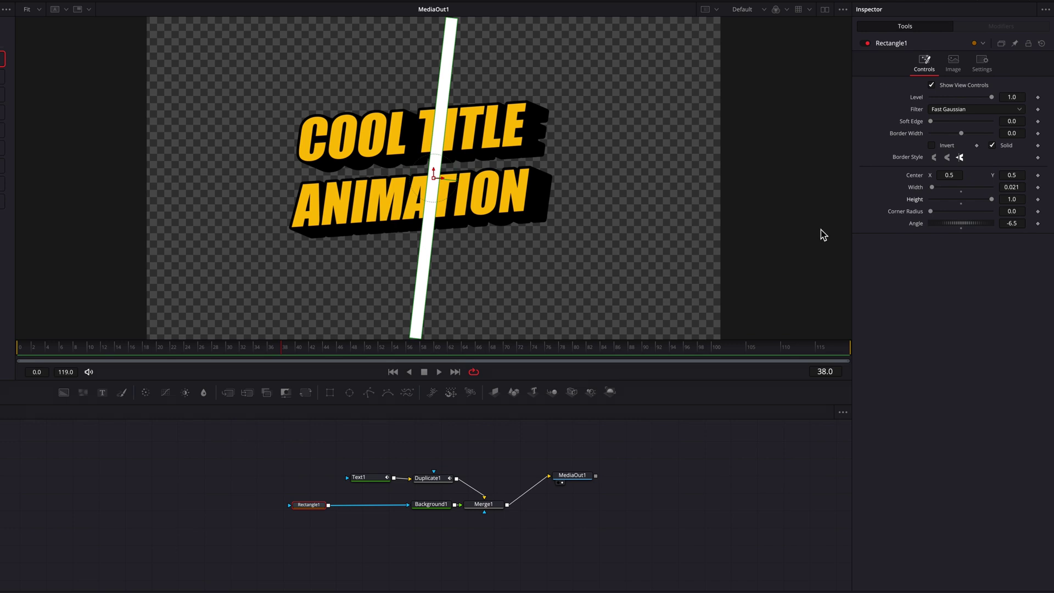
mouse_move(954, 175)
left_mouse_down()
mouse_move(915, 174)
mouse_move(954, 176)
left_mouse_up()
left_click(1038, 176)
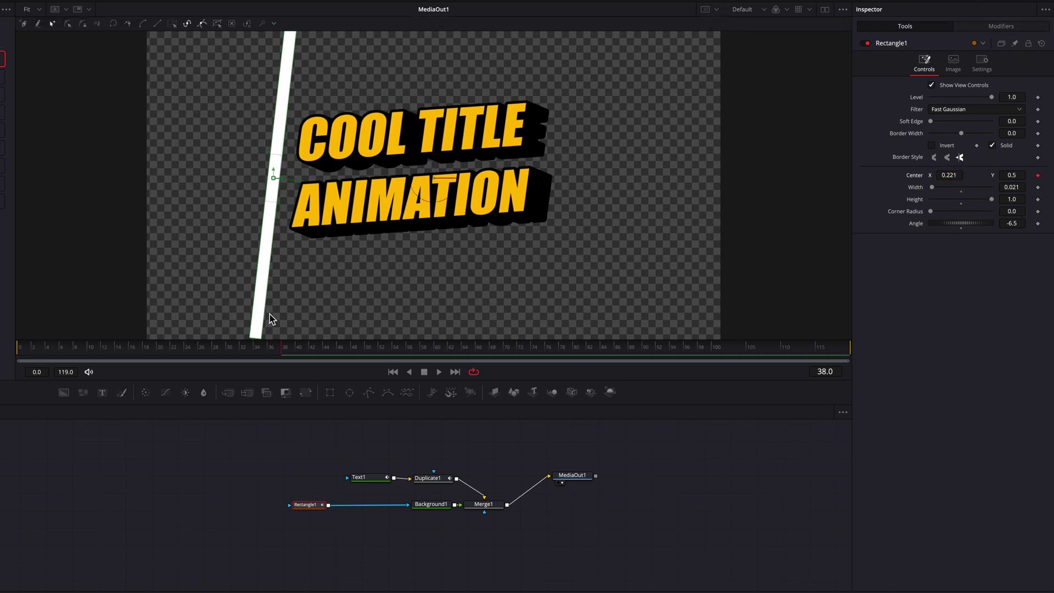
left_click(437, 355)
left_click_drag(439, 359, 453, 361)
left_click_drag(944, 175, 995, 174)
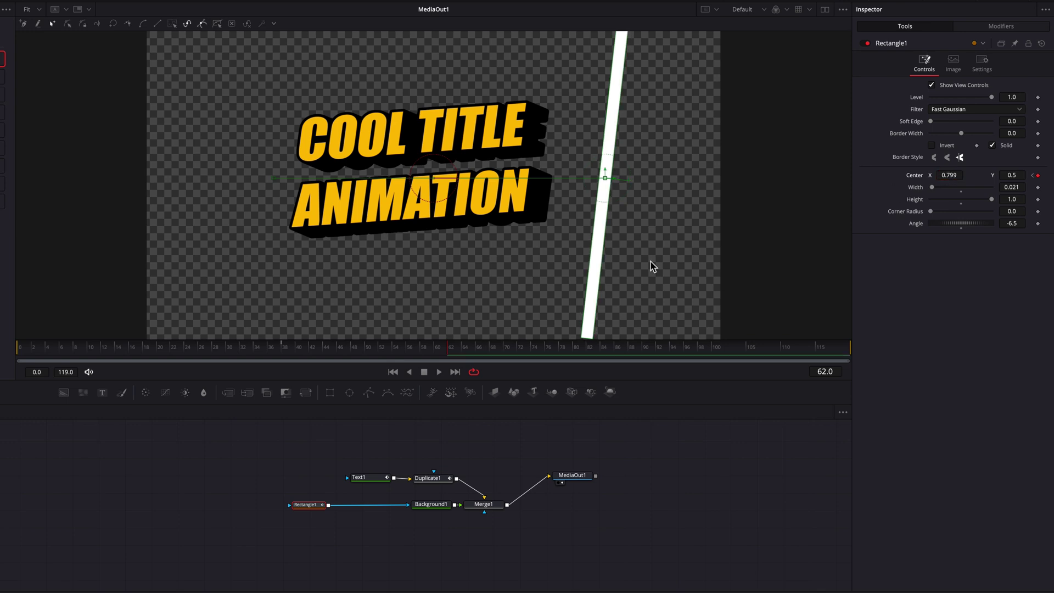
left_click_drag(314, 510, 306, 509)
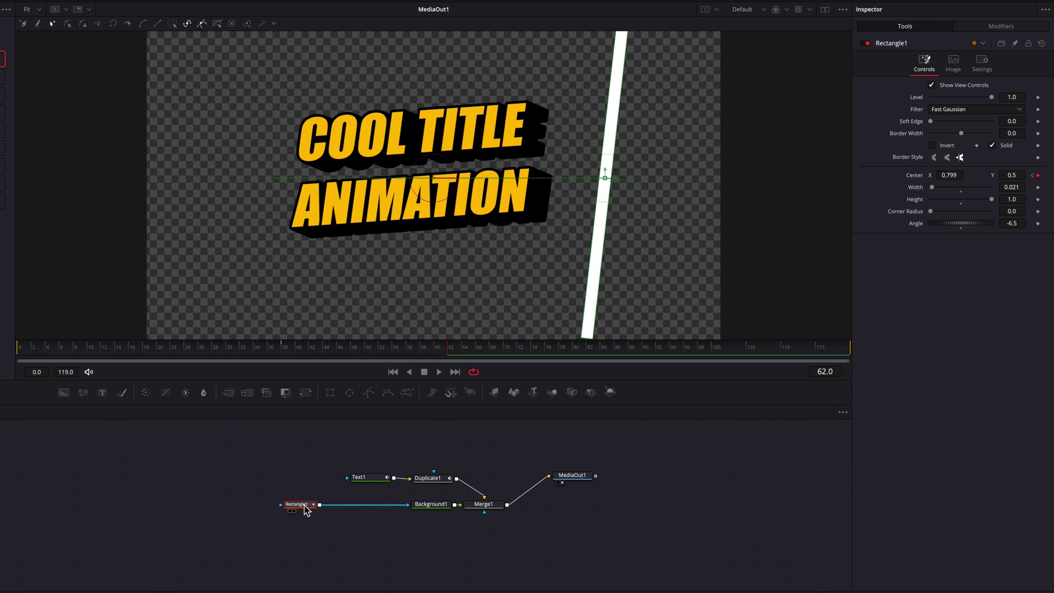
left_click(286, 347)
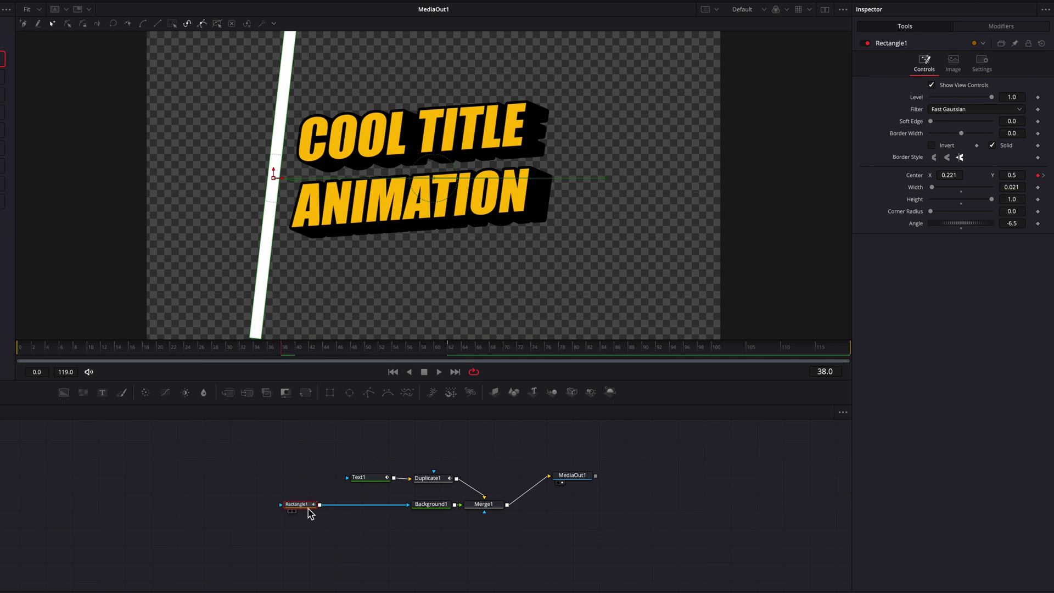
Duplicate Rectangle1 as Rectangle1_1 at width 0.008, sweeping Center X from 0.2016 to 0.782.
key("ctrl+c")
key("ctrl+v")
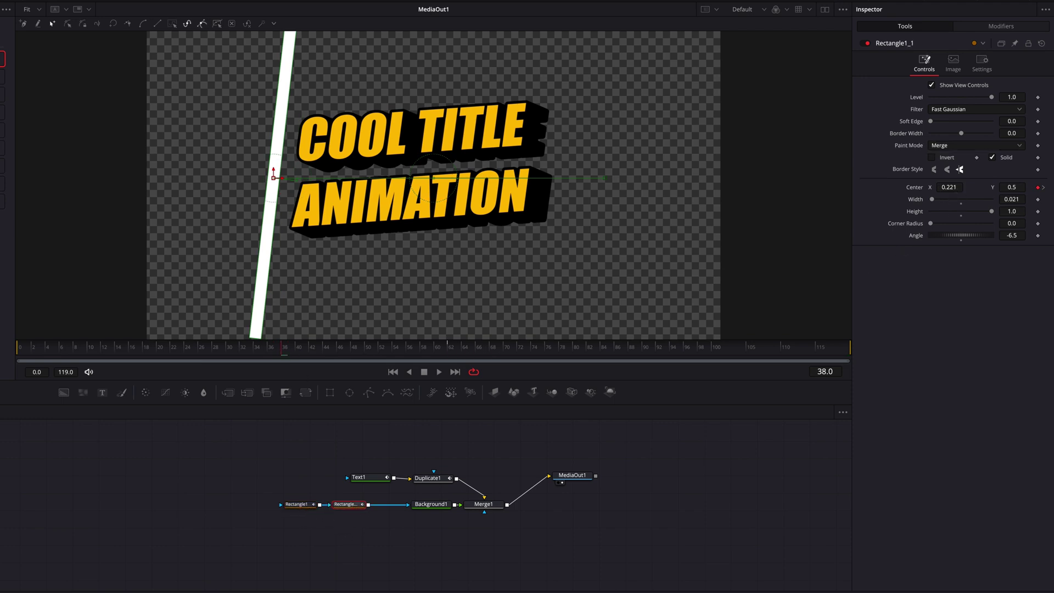
scroll(960, 187, "down", 20)
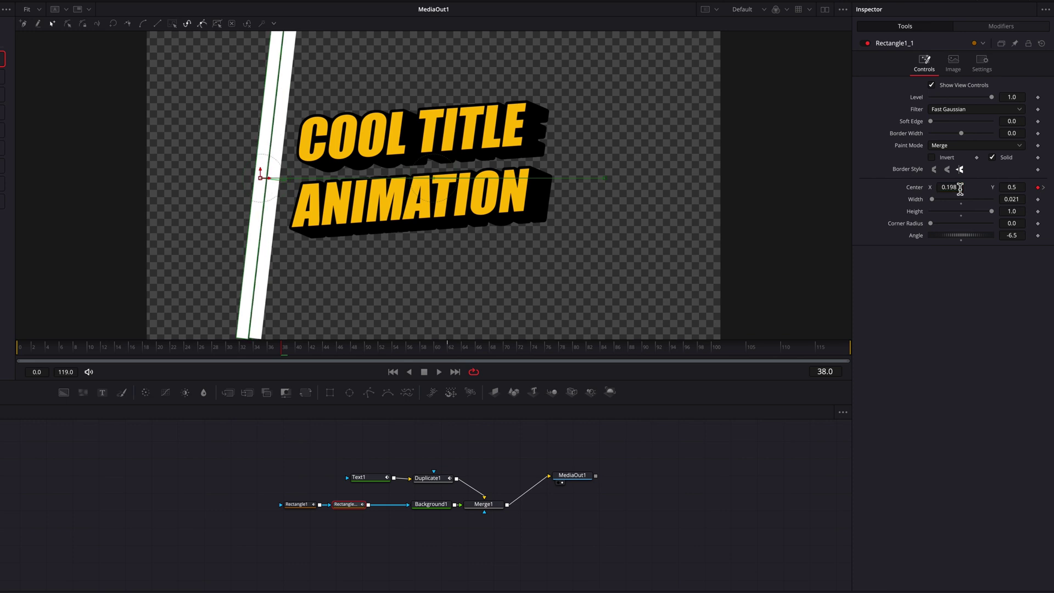
scroll(1017, 202, "down", 19)
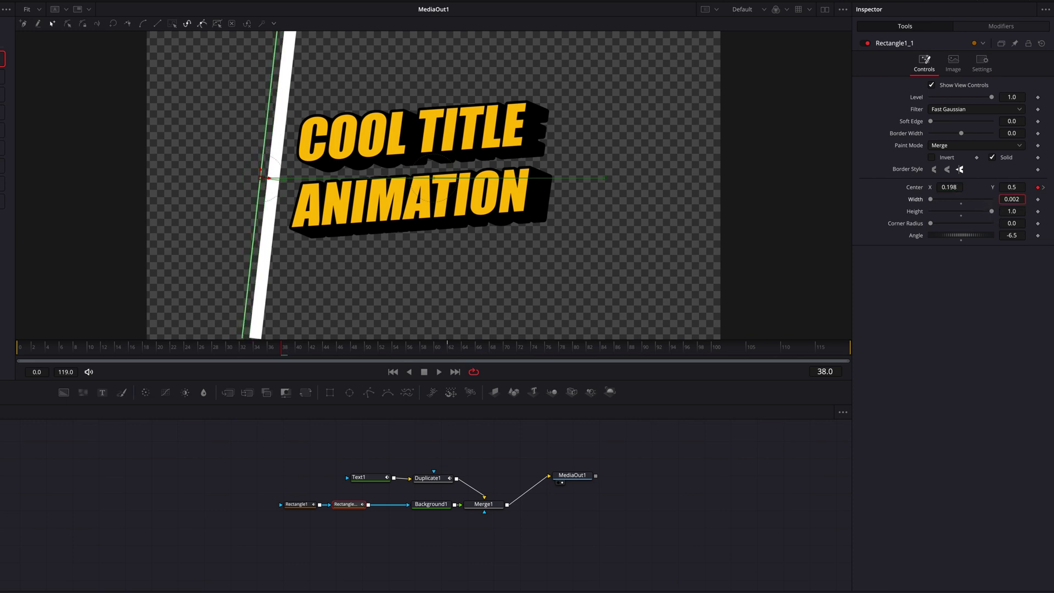
scroll(1012, 199, "up", 5)
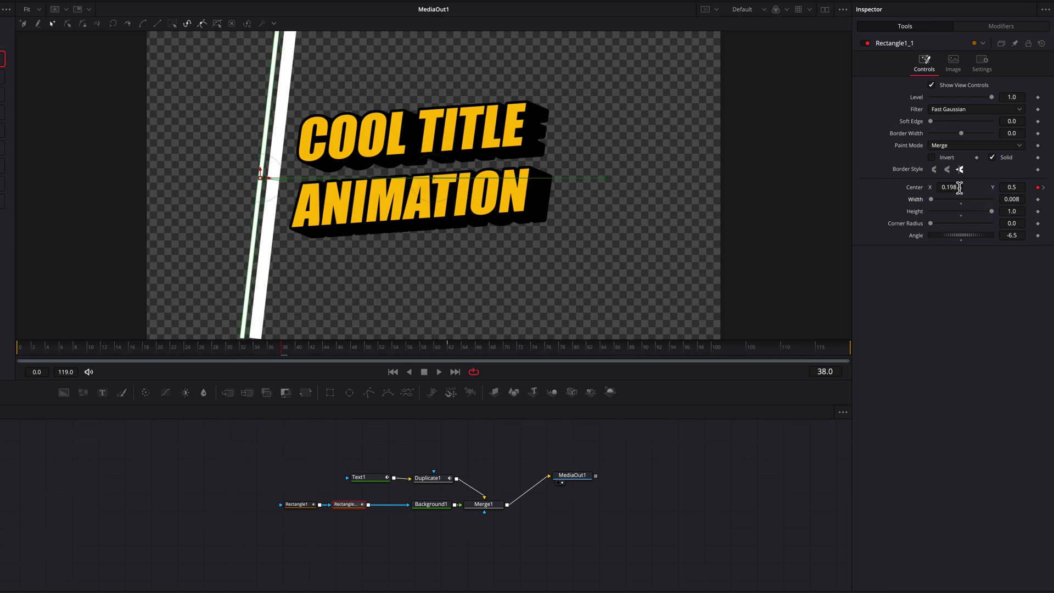
scroll(950, 186, "up", 4)
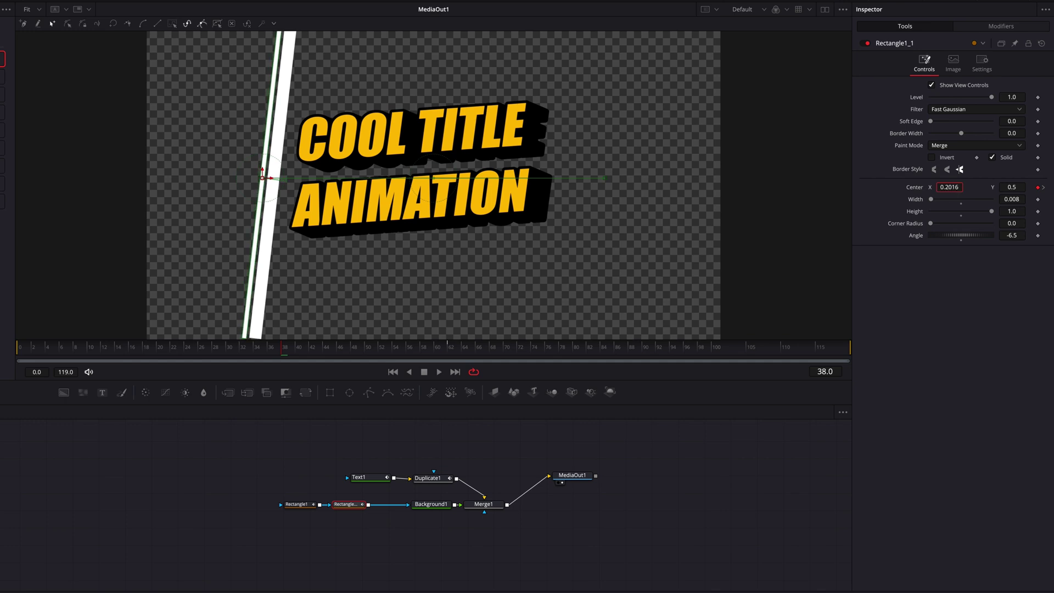
left_click(447, 351)
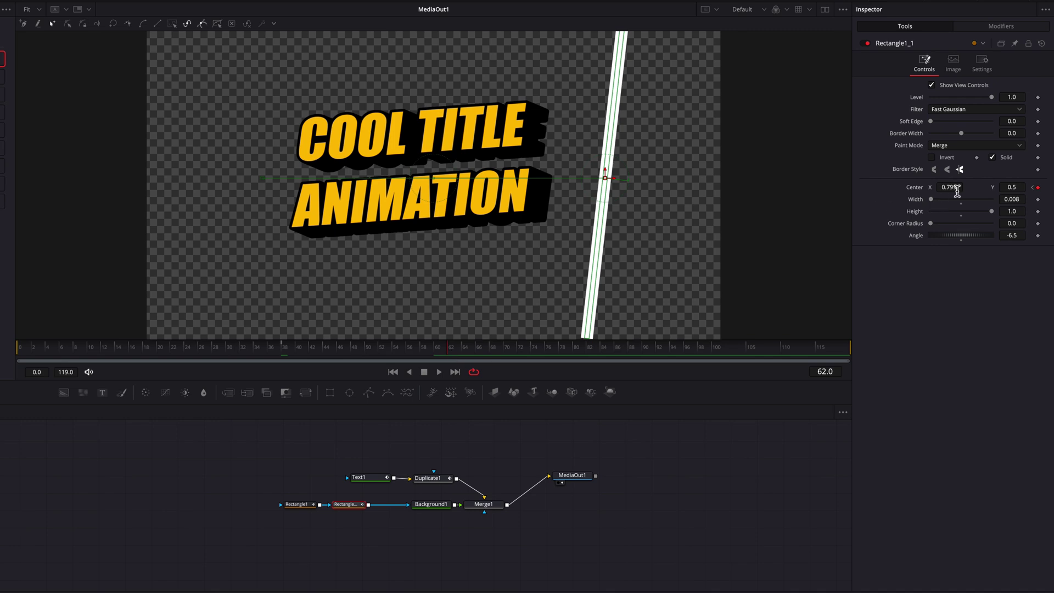
left_click_drag(957, 190, 936, 190)
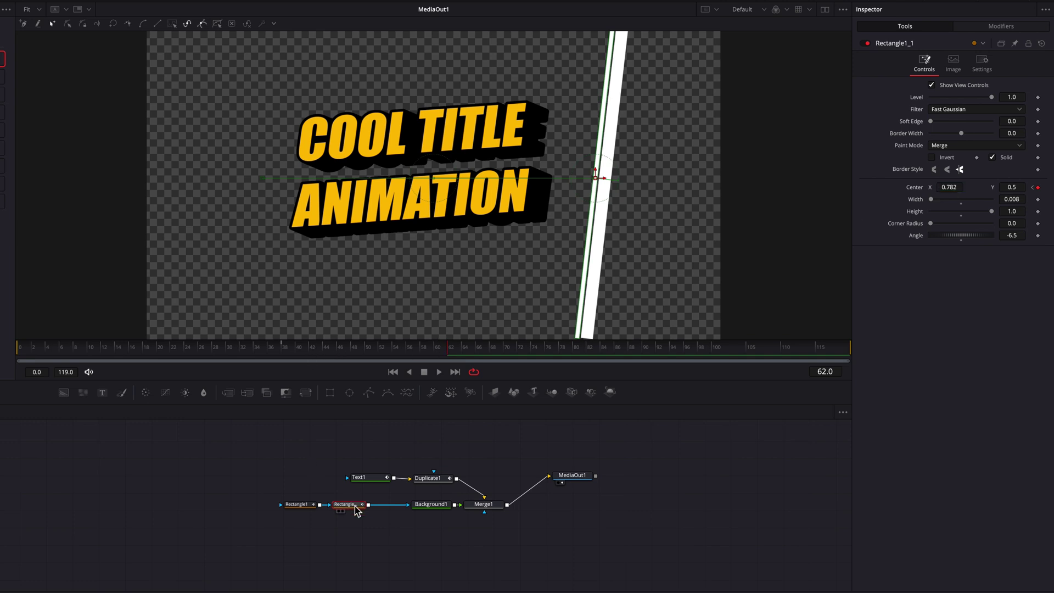
Paste a third strip, Rectangle1_1_1, at width 0.005, sweeping left of the others to Center X 0.772 at frame 62.
key("ctrl+v")
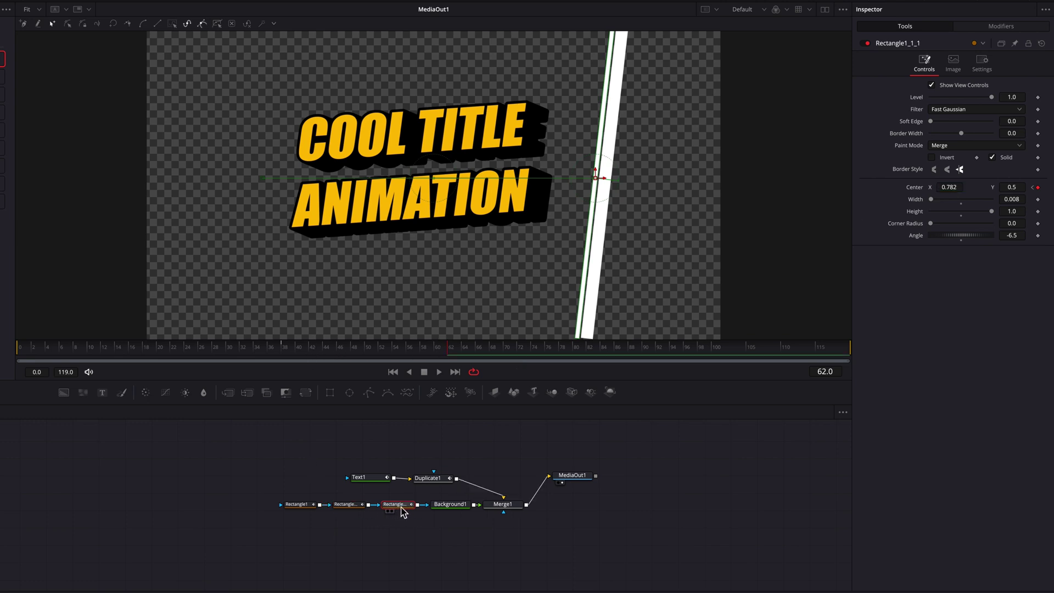
left_click(287, 353)
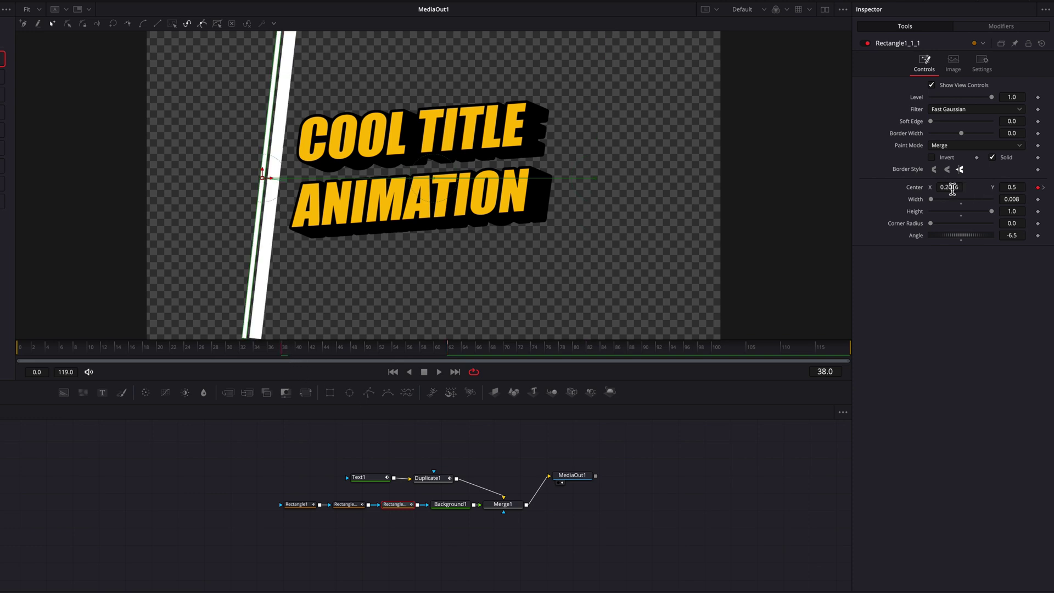
left_click_drag(953, 189, 930, 188)
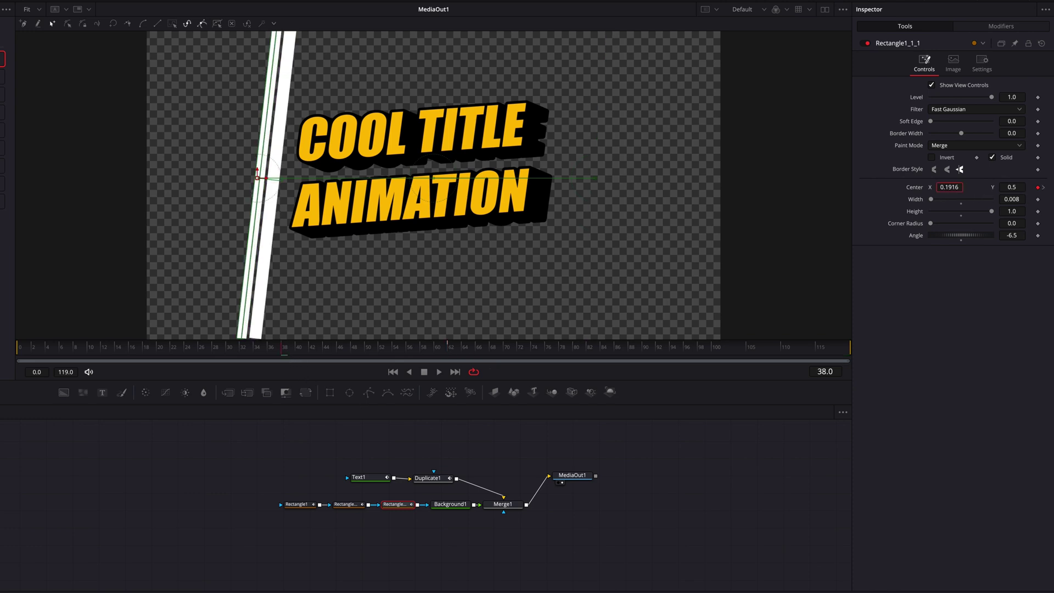
left_click_drag(1003, 204, 994, 205)
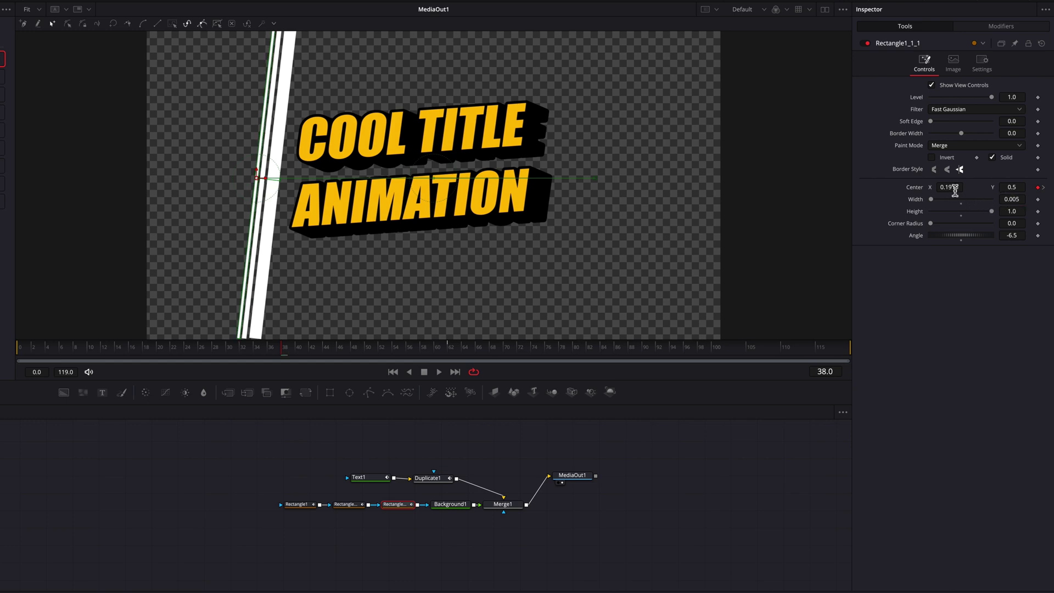
left_click_drag(955, 189, 957, 189)
left_click(449, 350)
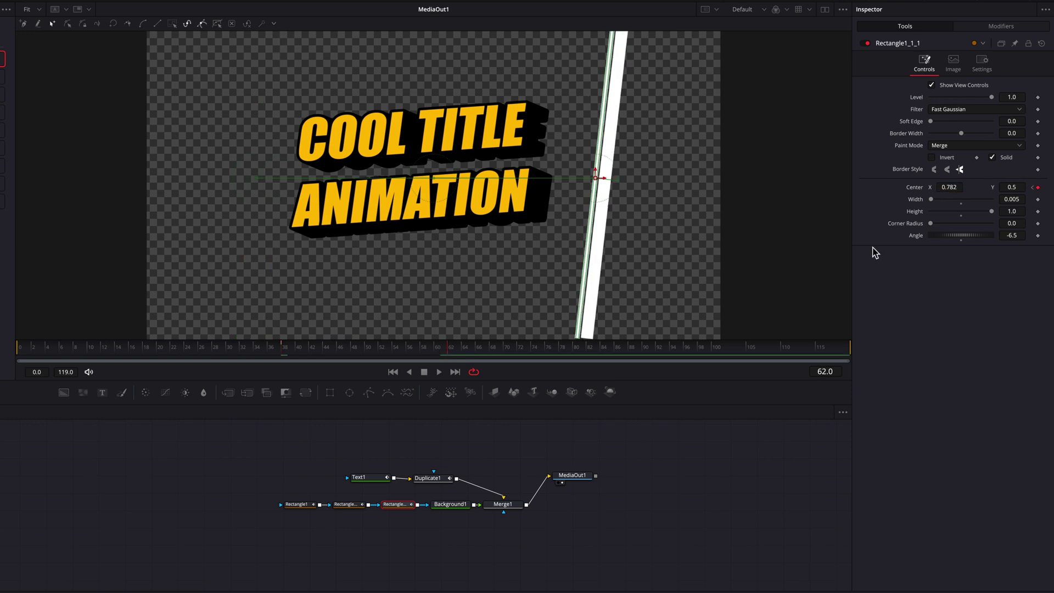
left_click_drag(953, 194, 948, 195)
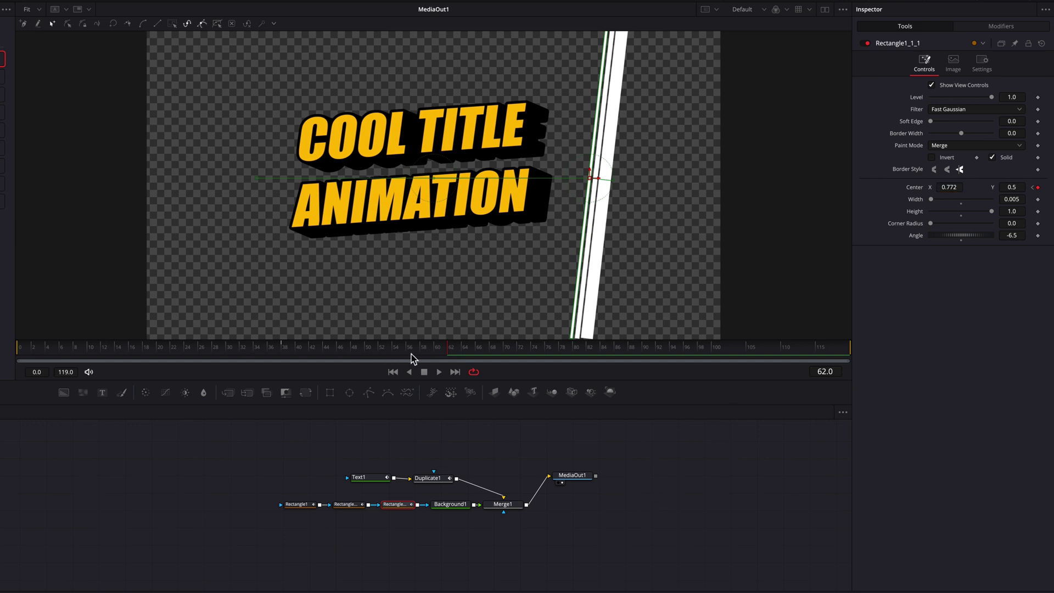
left_click_drag(417, 351, 366, 354)
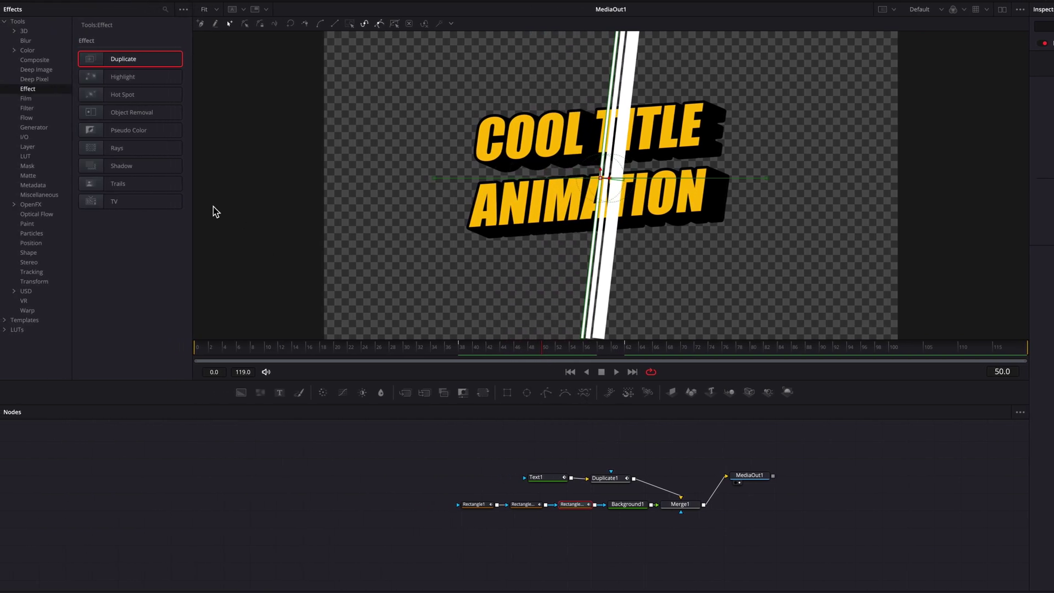
Add a Bitmap1 mask fed by Duplicate1, set Channel to Red, and connect it to Merge1's mask input.
left_click(42, 167)
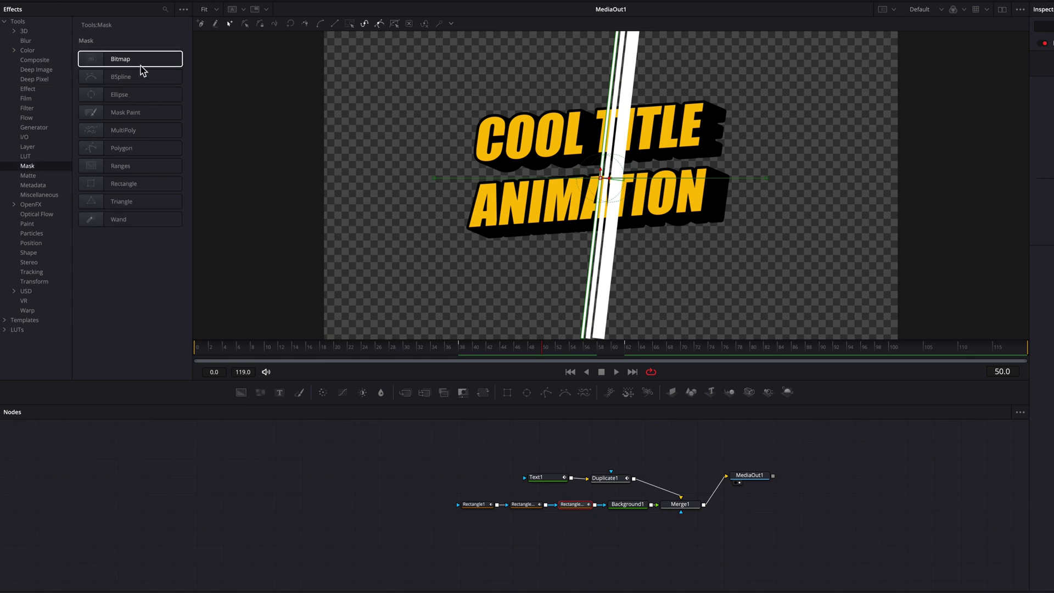
left_click_drag(142, 70, 689, 547)
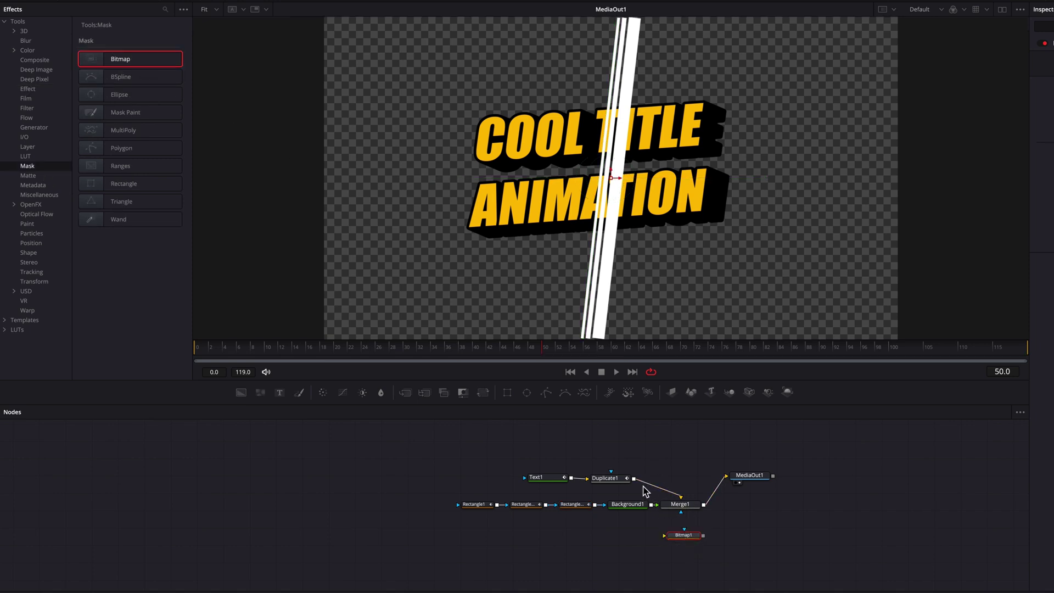
left_click_drag(633, 478, 665, 536)
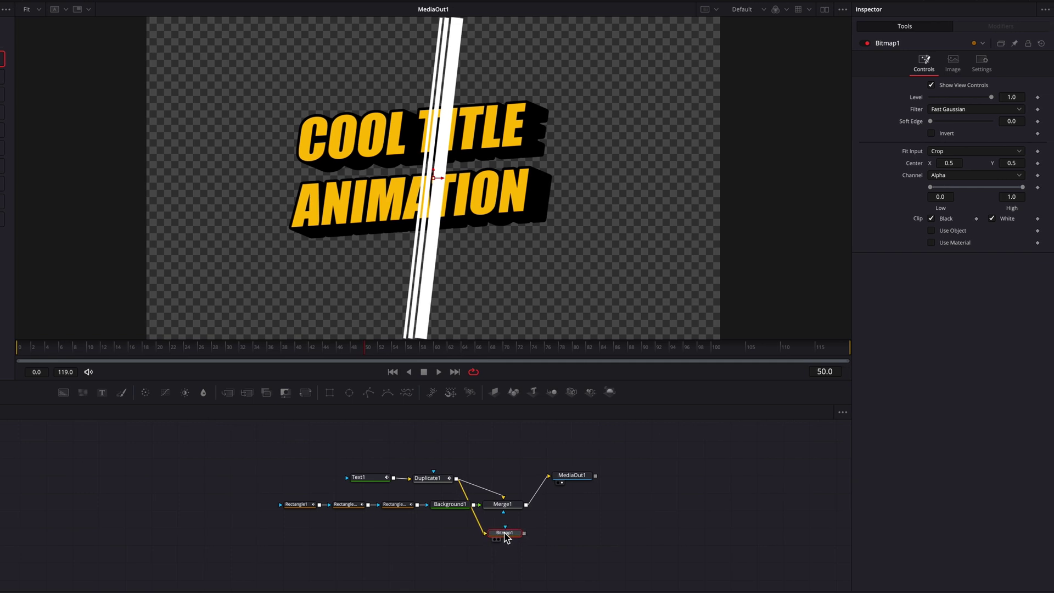
key("1")
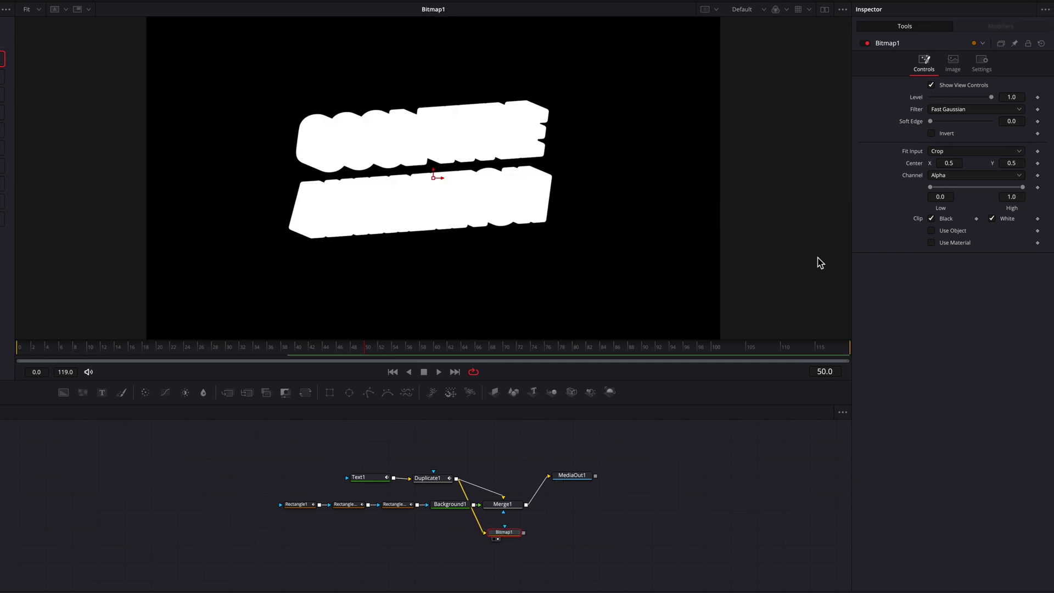
left_click(973, 175)
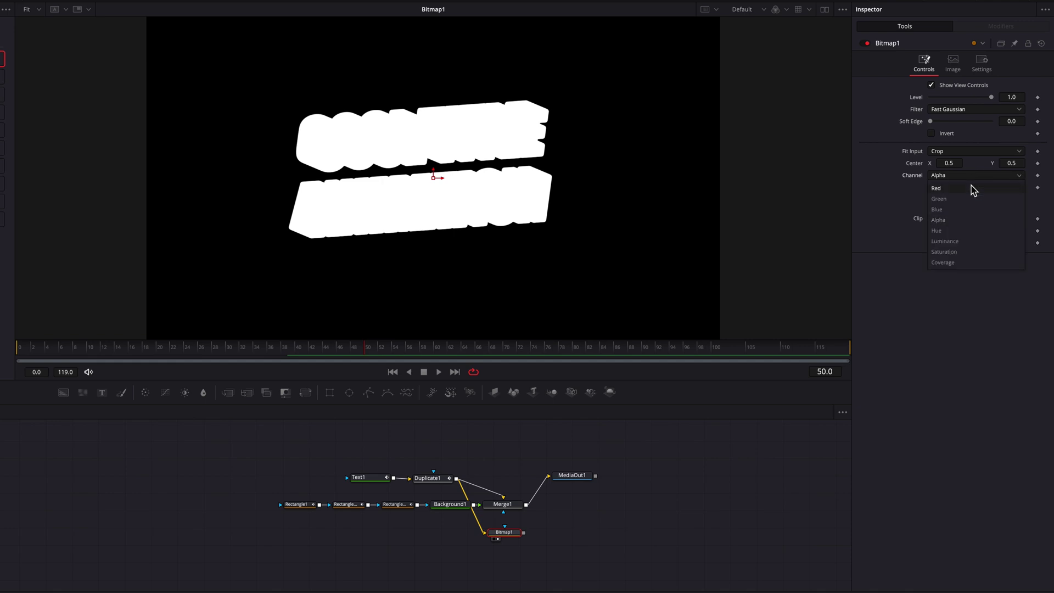
left_click(972, 188)
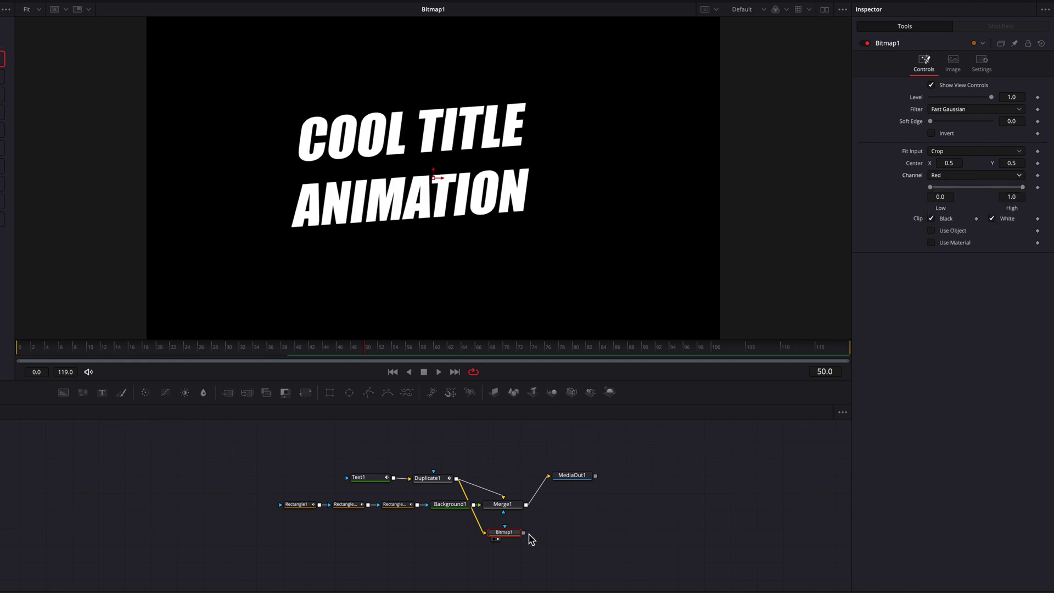
left_click_drag(525, 533, 504, 513)
View MediaOut1 and play and scrub frames 28–57 to review the shine, ending on frame 36.
left_click(579, 477)
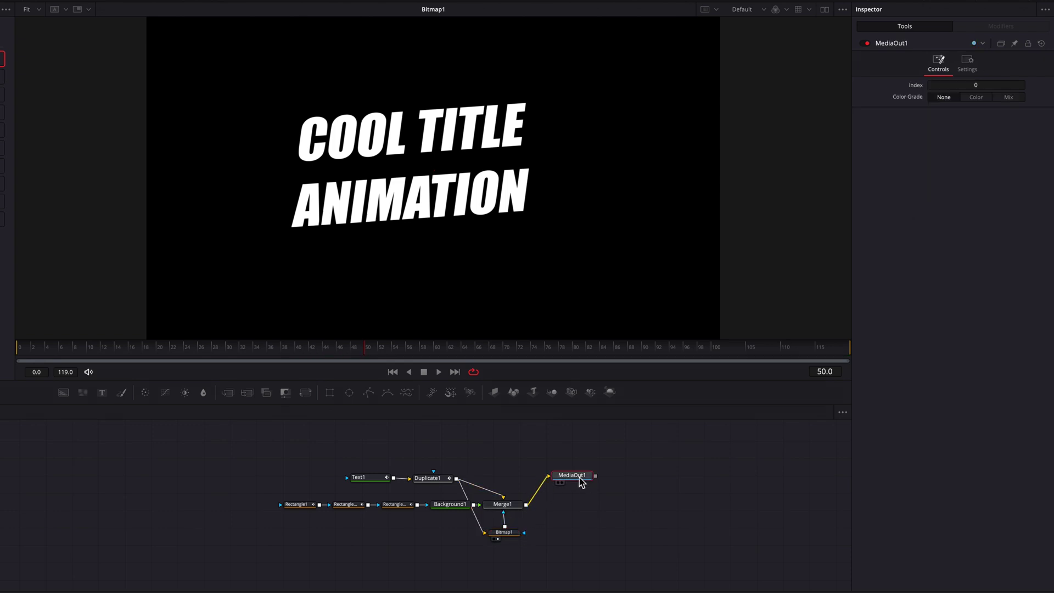
key("1")
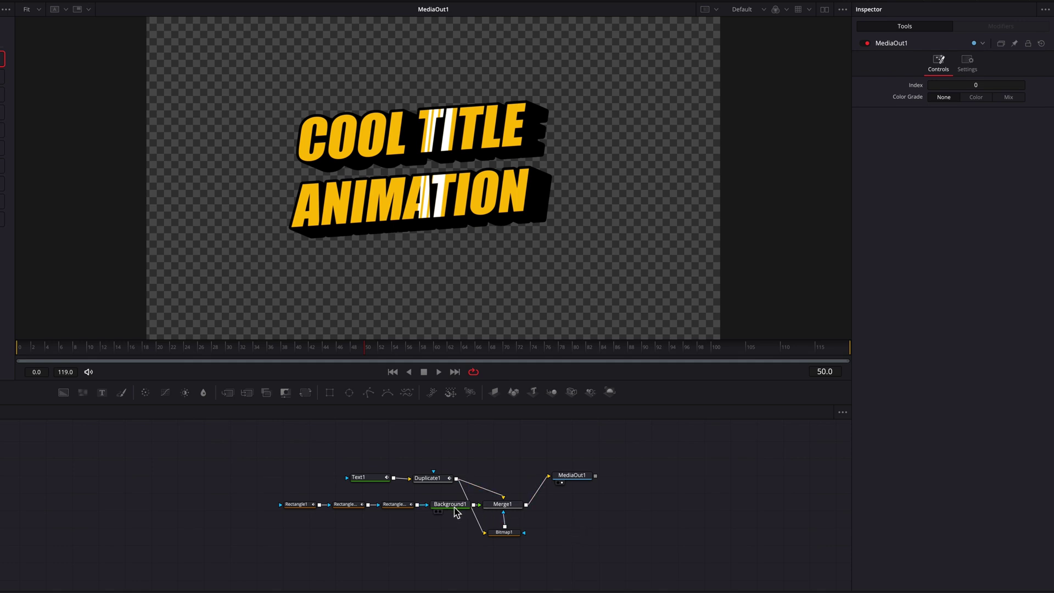
left_click(215, 354)
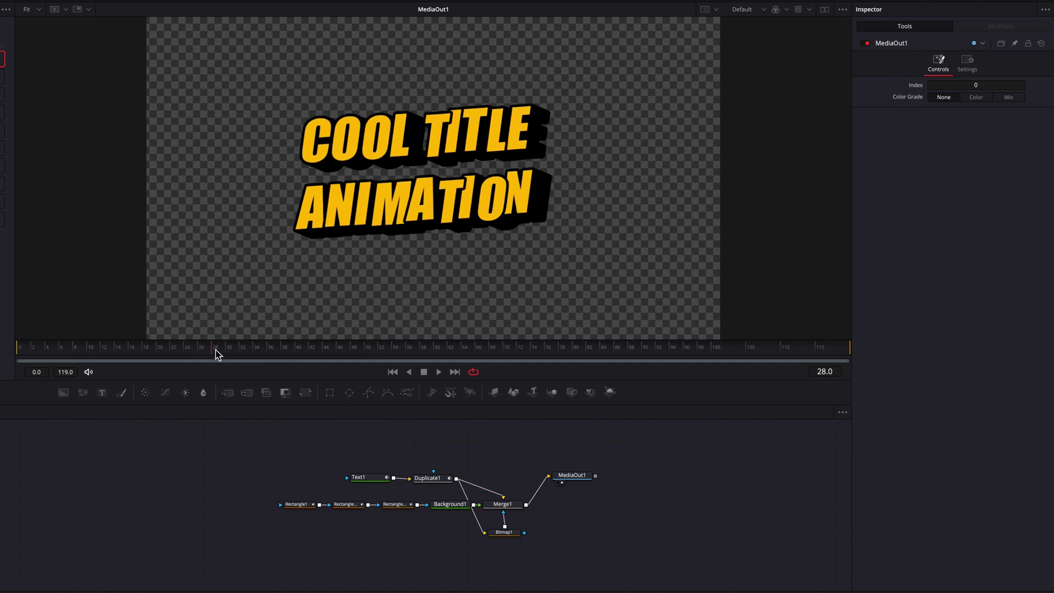
key("space")
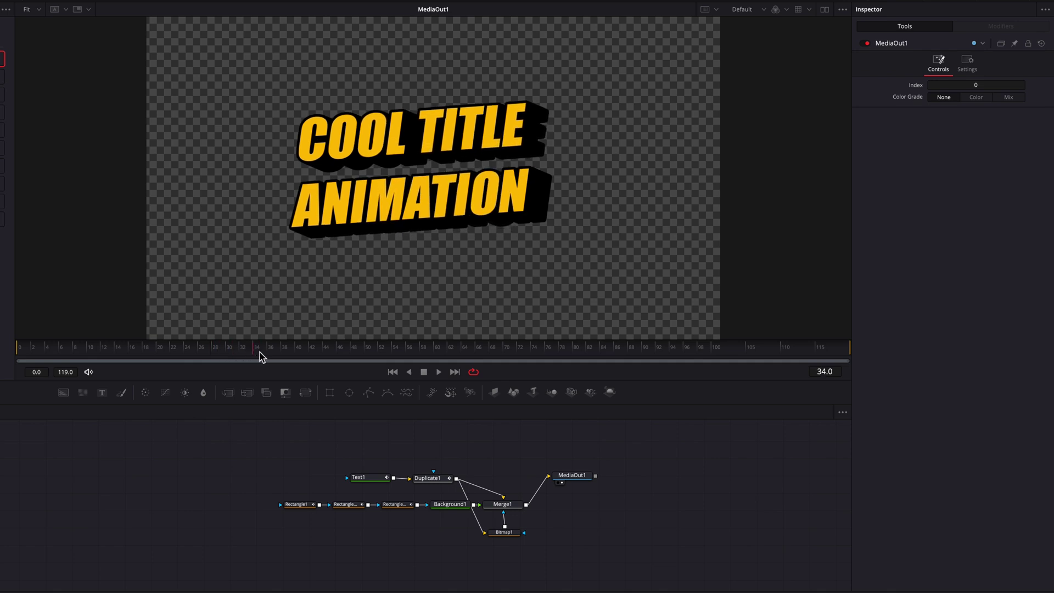
key("space")
left_click(299, 355)
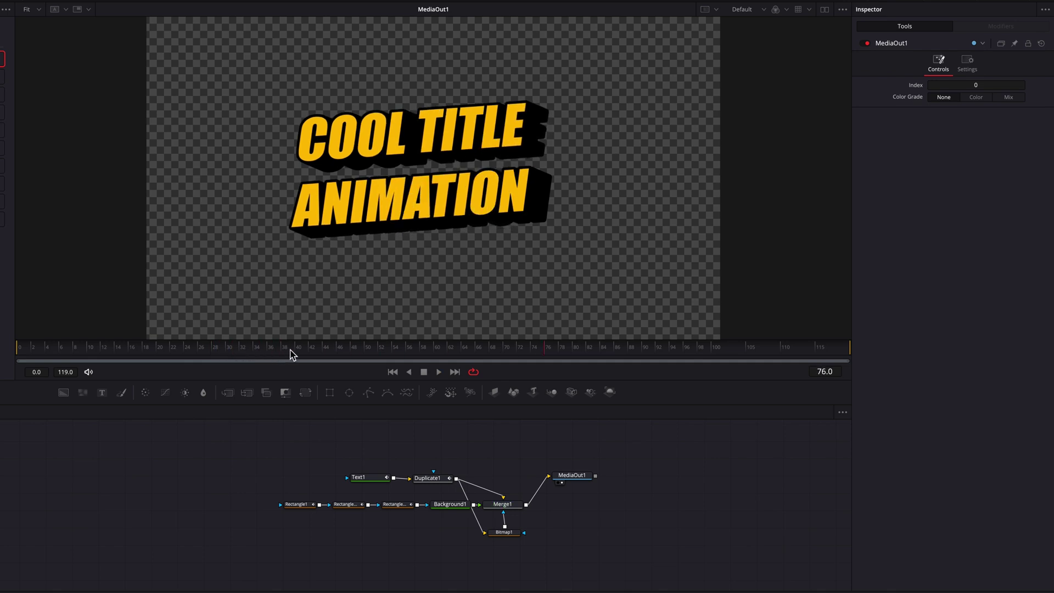
left_click_drag(299, 354, 375, 384)
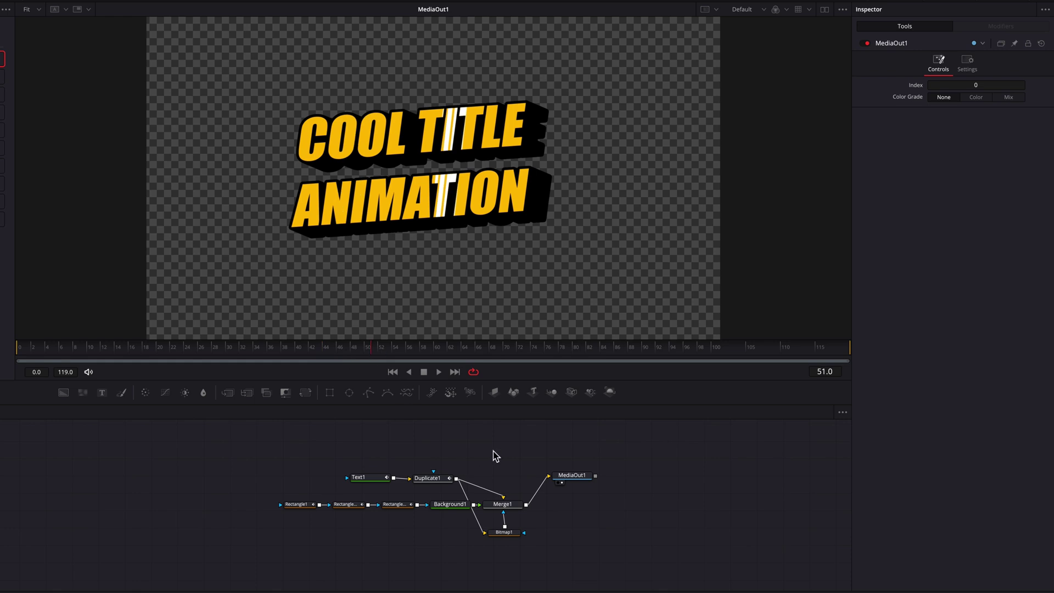
left_click_drag(247, 358, 11, 353)
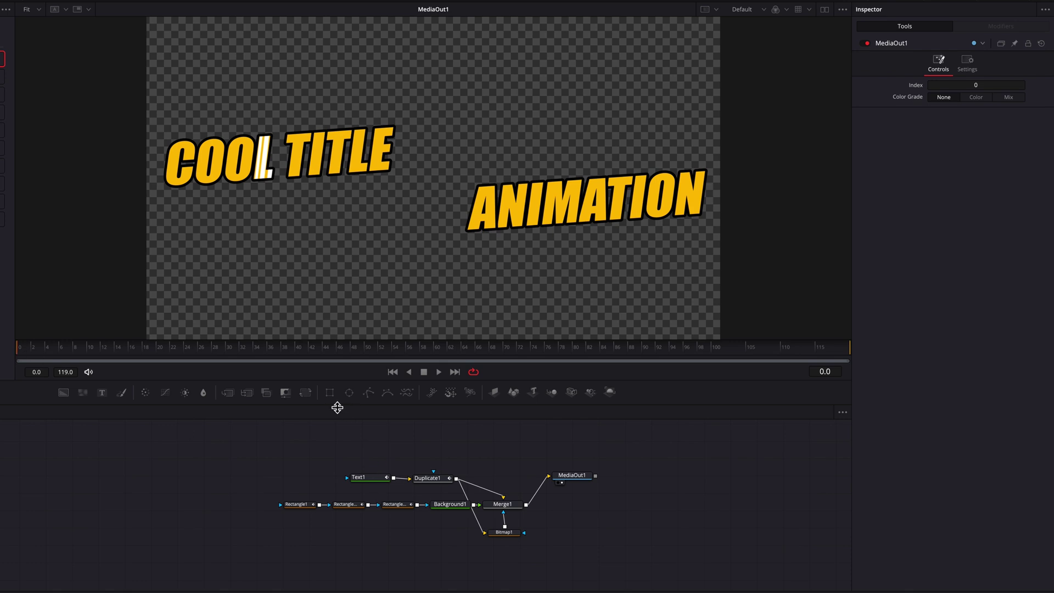
left_click(274, 356)
mouse_move(283, 352)
left_mouse_down()
mouse_move(263, 353)
mouse_move(276, 357)
left_mouse_up()
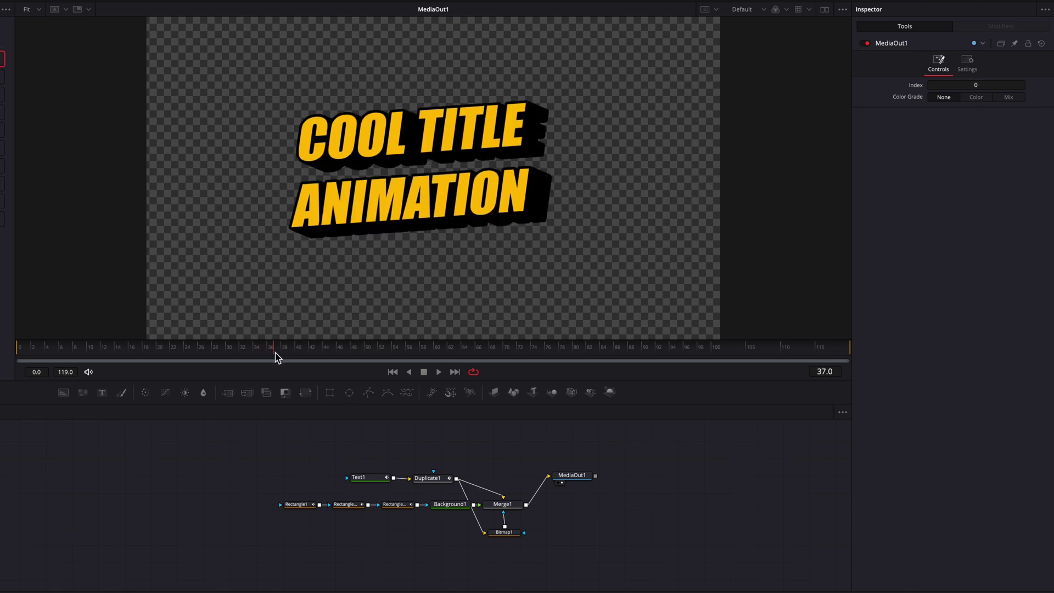
Keyframe Merge1 Blend at 0.0 on frame 37 and 1.0 on frame 38, then play from the start.
left_click(513, 511)
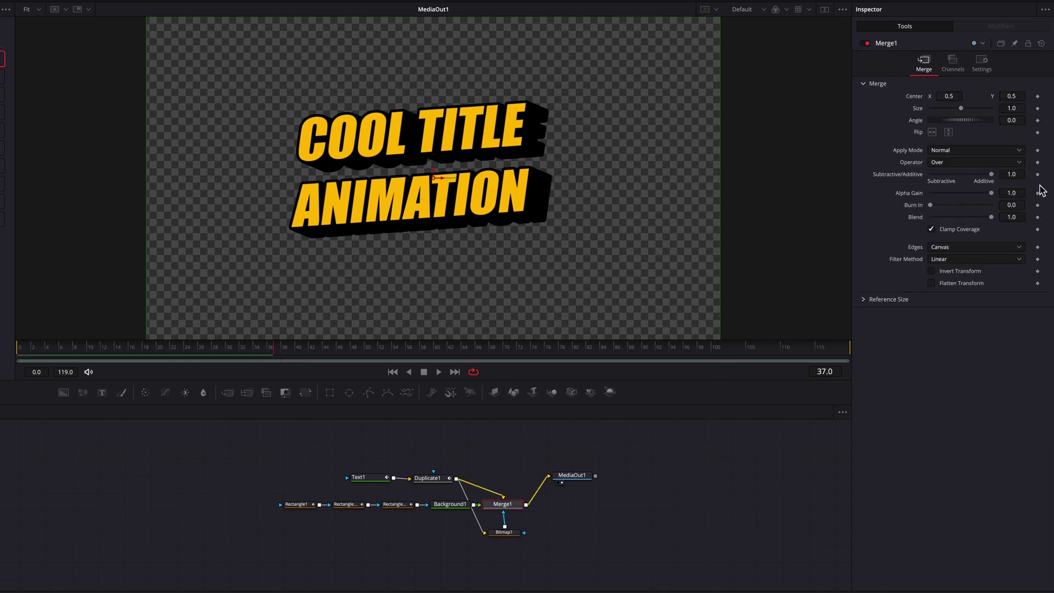
left_click(1038, 216)
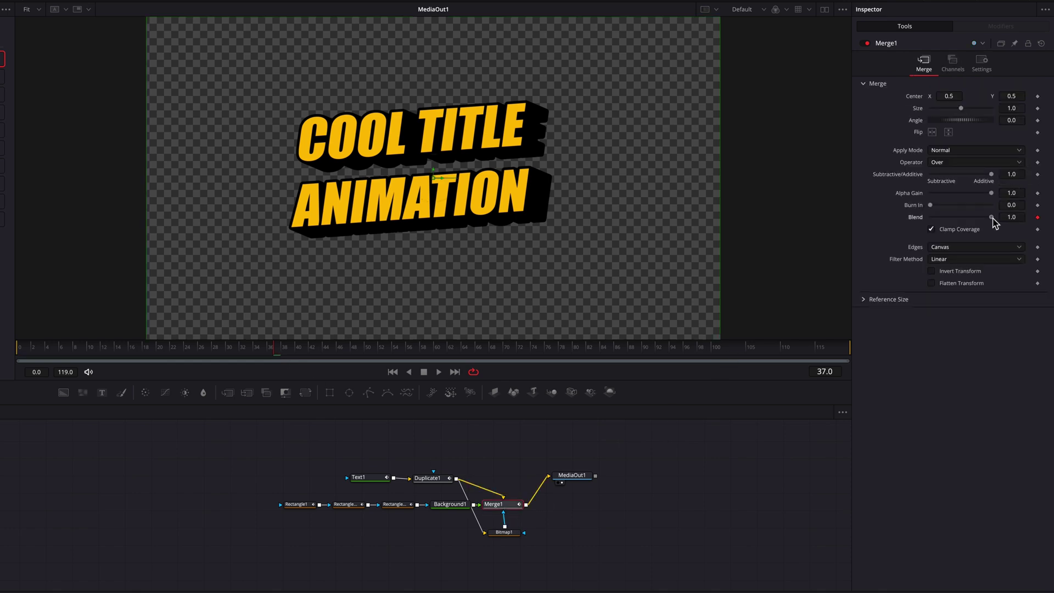
left_click_drag(992, 217, 922, 221)
left_click_drag(930, 217, 1020, 225)
left_click(20, 349)
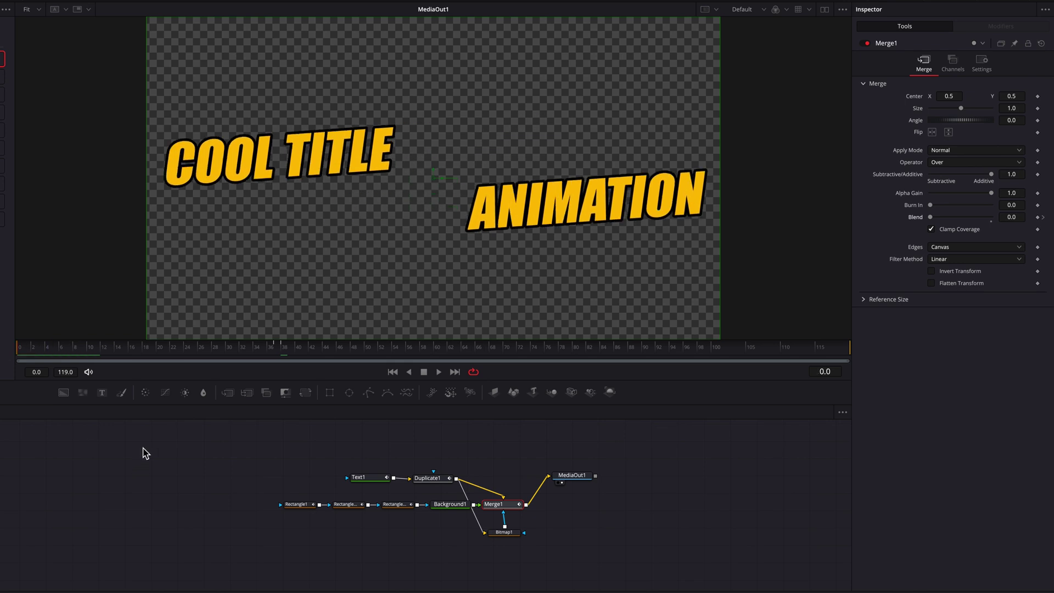
key("space")
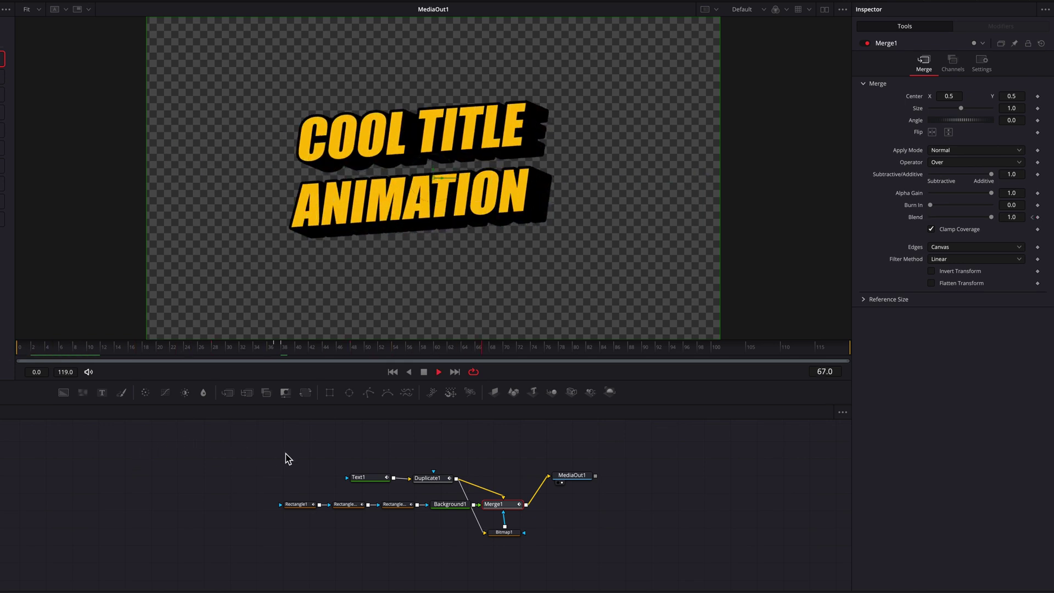
key("space")
left_click_drag(590, 478, 643, 513)
scroll(571, 535, "down", 1)
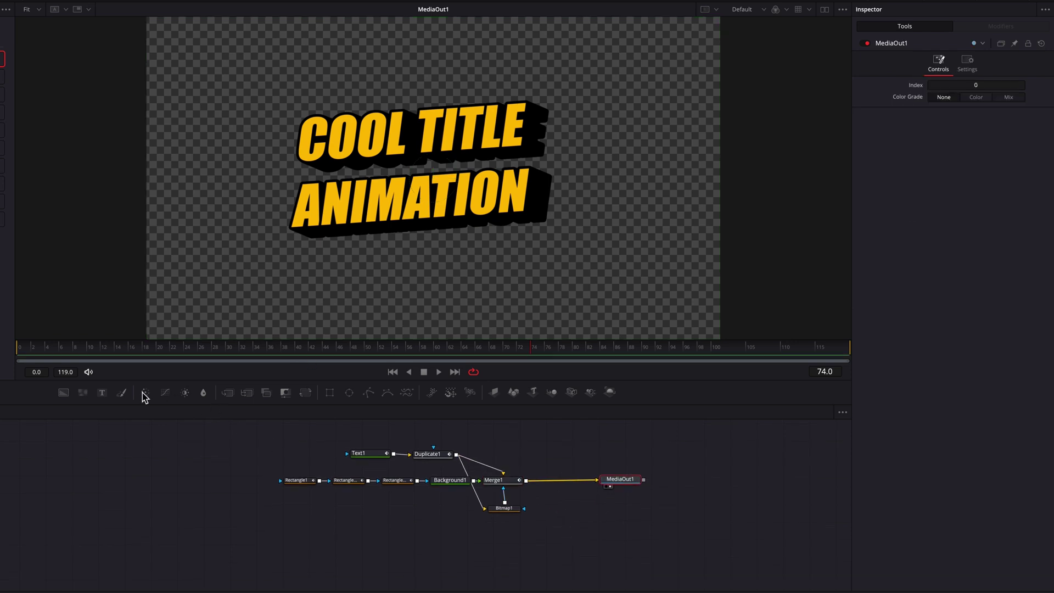
Merge the title over a new Background2 into MediaOut1, coloured brown (Hue 0.072, Sat 0.705, Value 0.528).
left_click_drag(63, 392, 515, 537)
left_click_drag(529, 483, 603, 483)
left_click(513, 536)
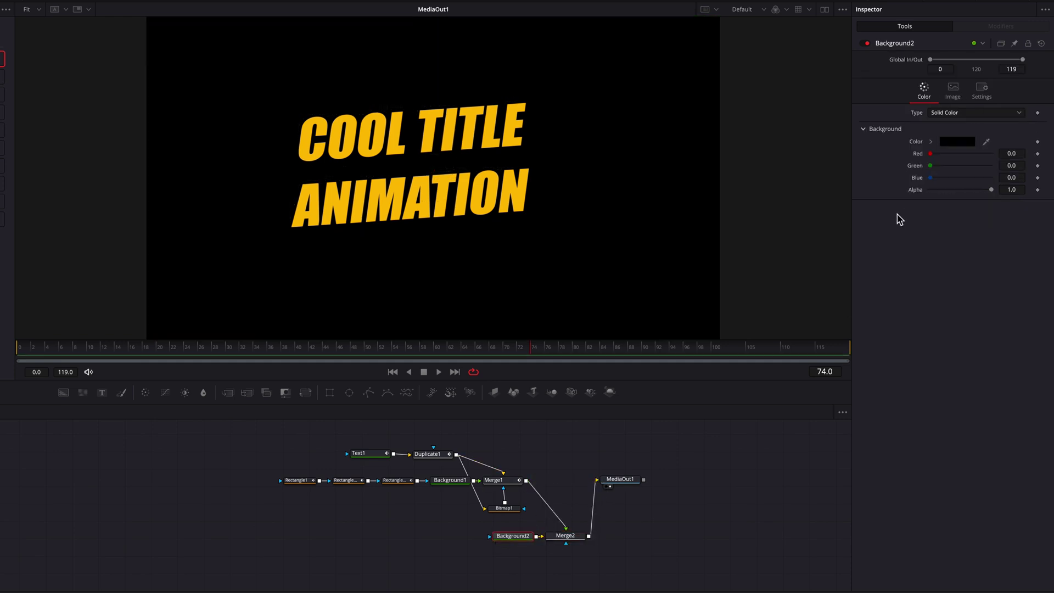
left_click(931, 142)
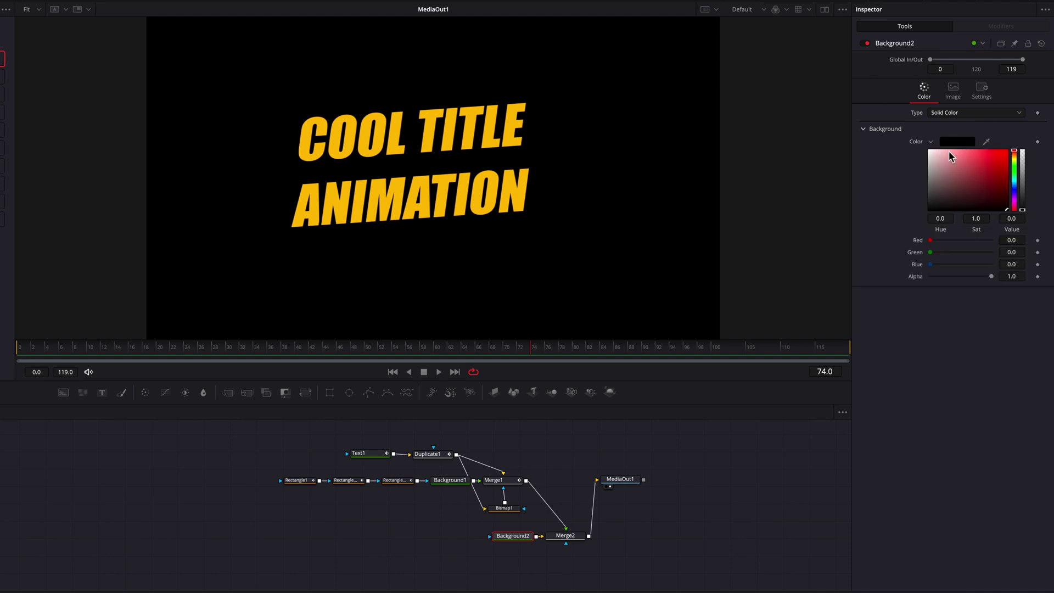
left_click(1017, 155)
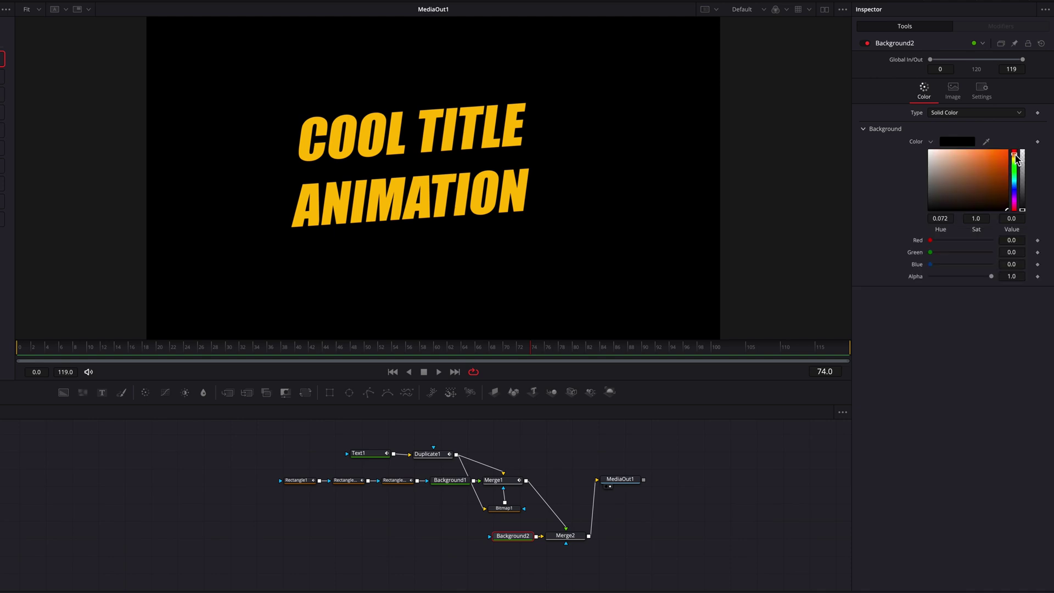
left_click_drag(991, 181, 987, 182)
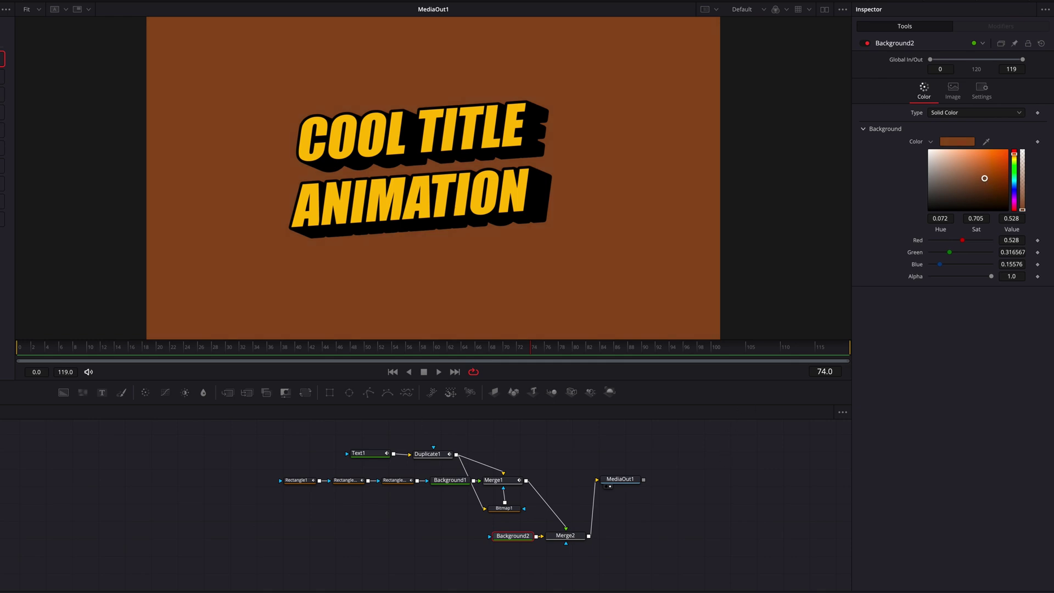
Play the title animation from frame 0 over the brown background, twice.
left_click_drag(73, 355, 18, 355)
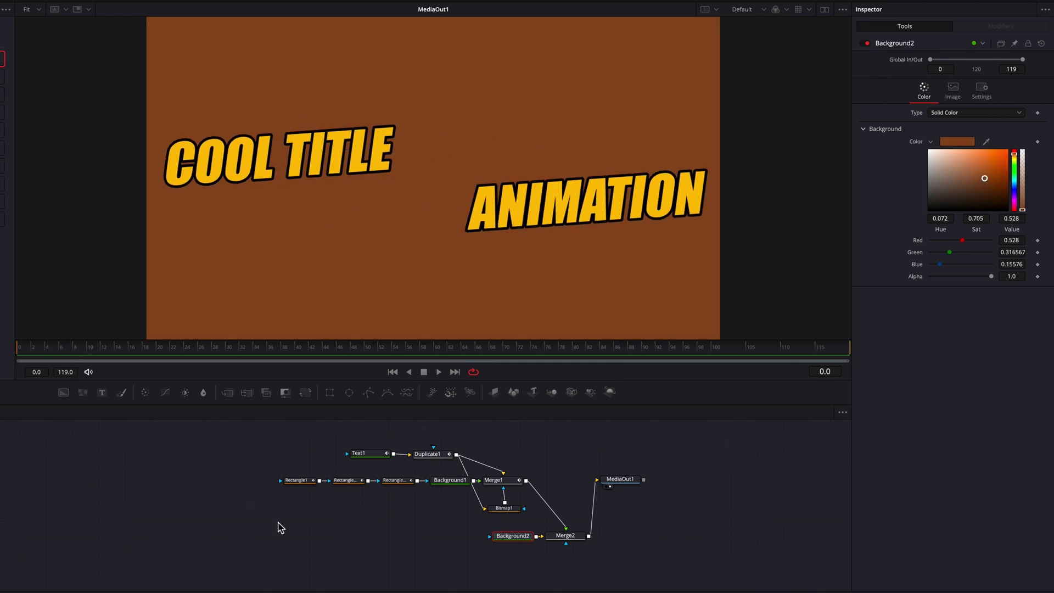
key("space")
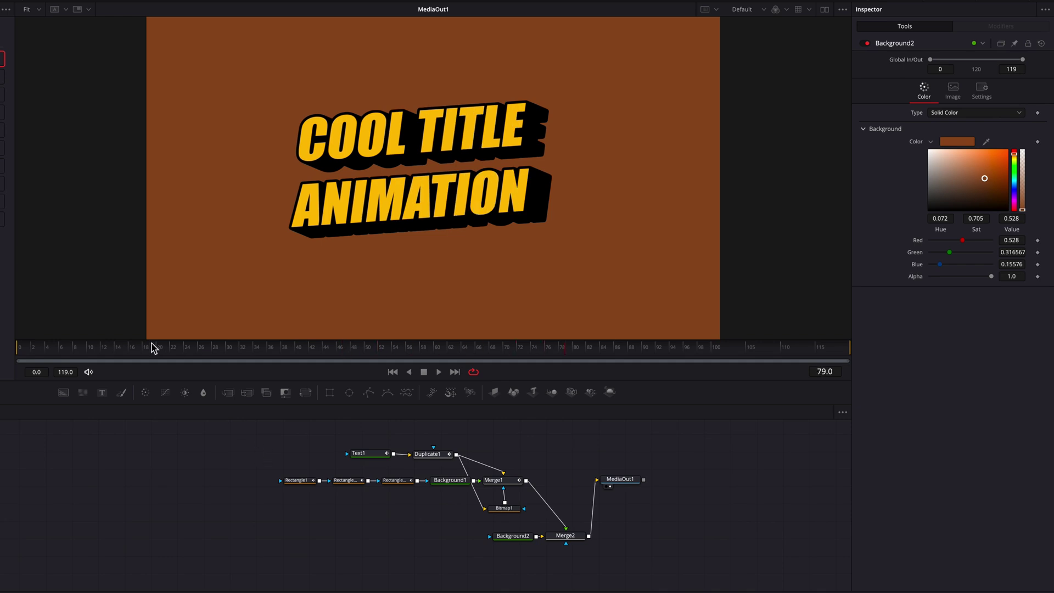
left_click(15, 354)
key("space")
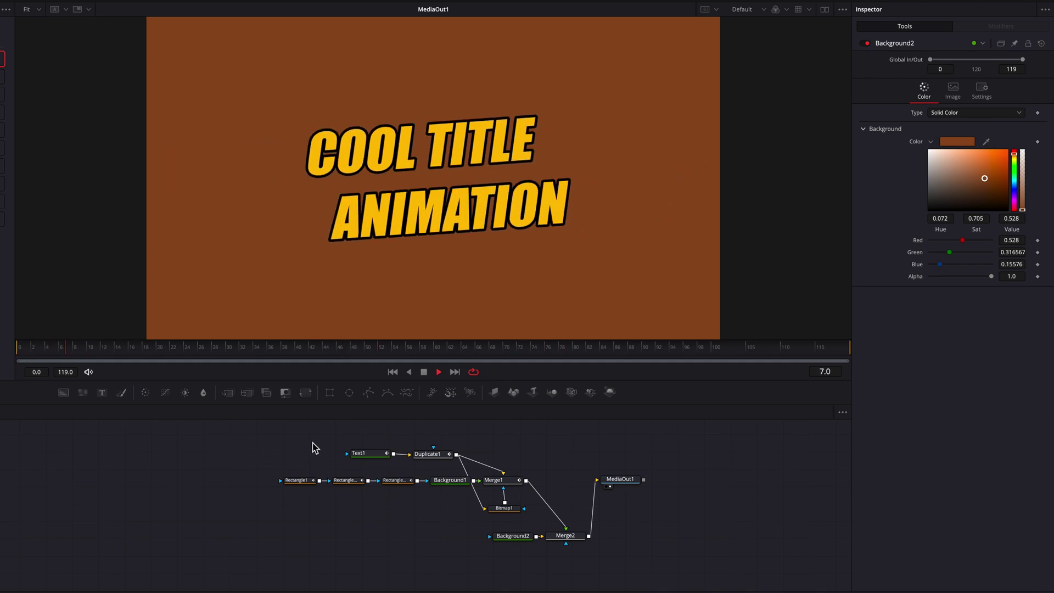